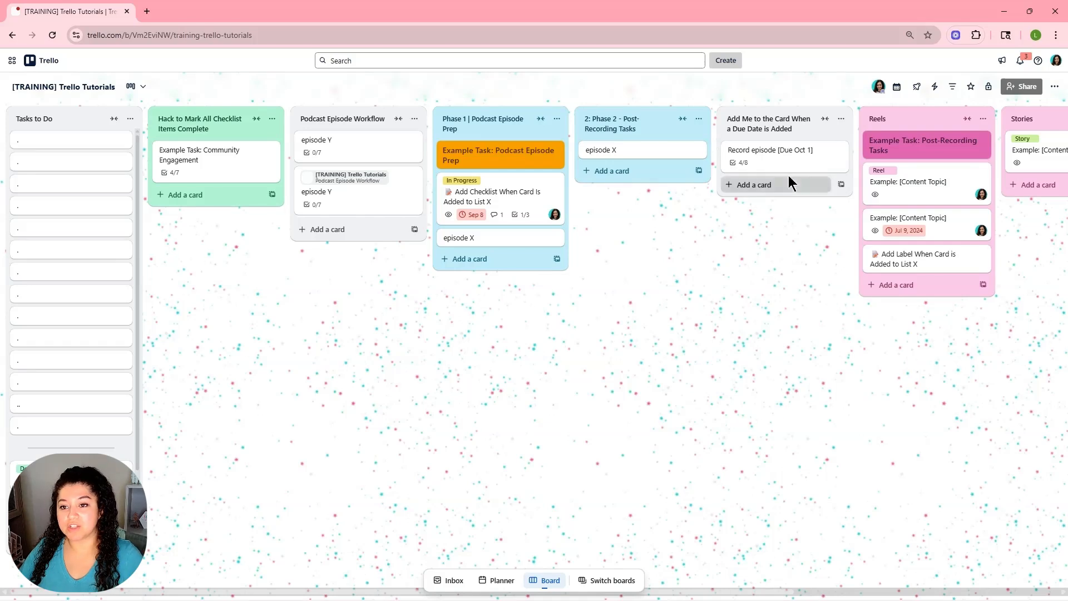
- Open the "Record episode [Due Oct 1]" card, view its date settings, and return to the board
click(784, 152)
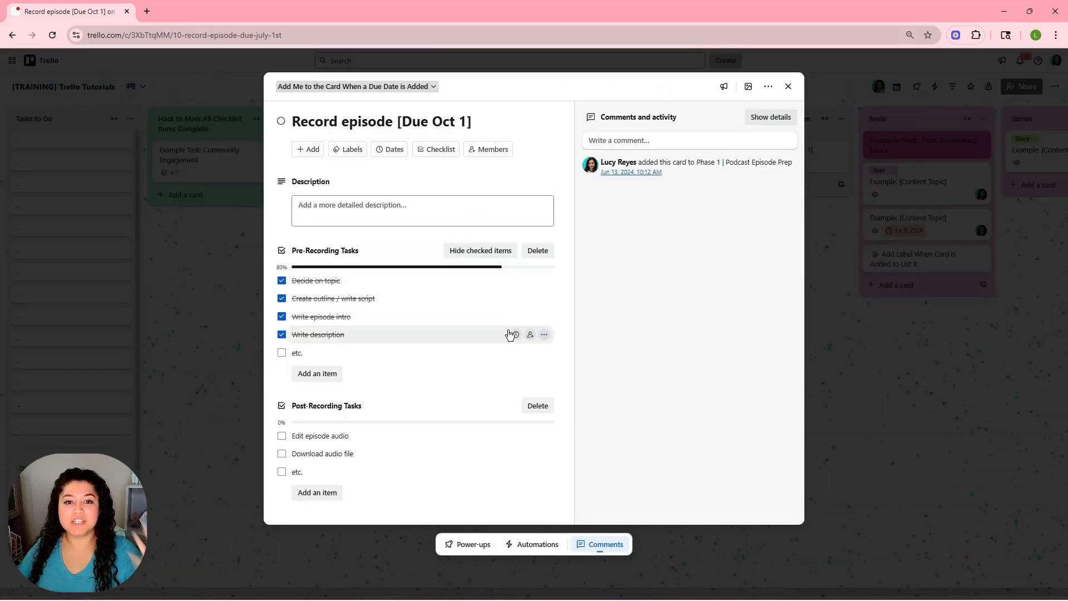
click(389, 149)
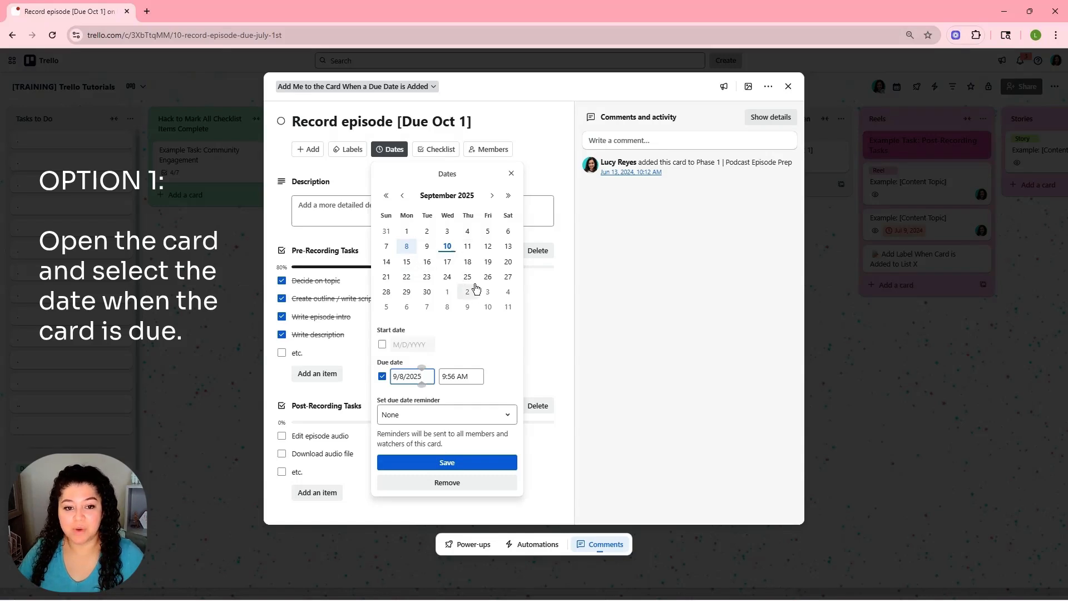
click(846, 383)
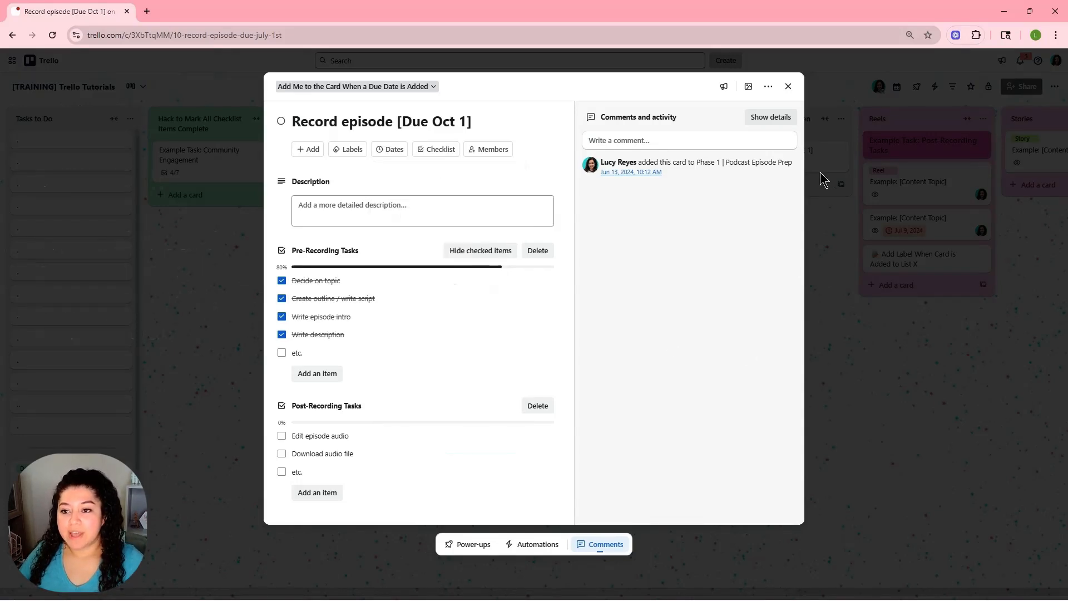
click(824, 178)
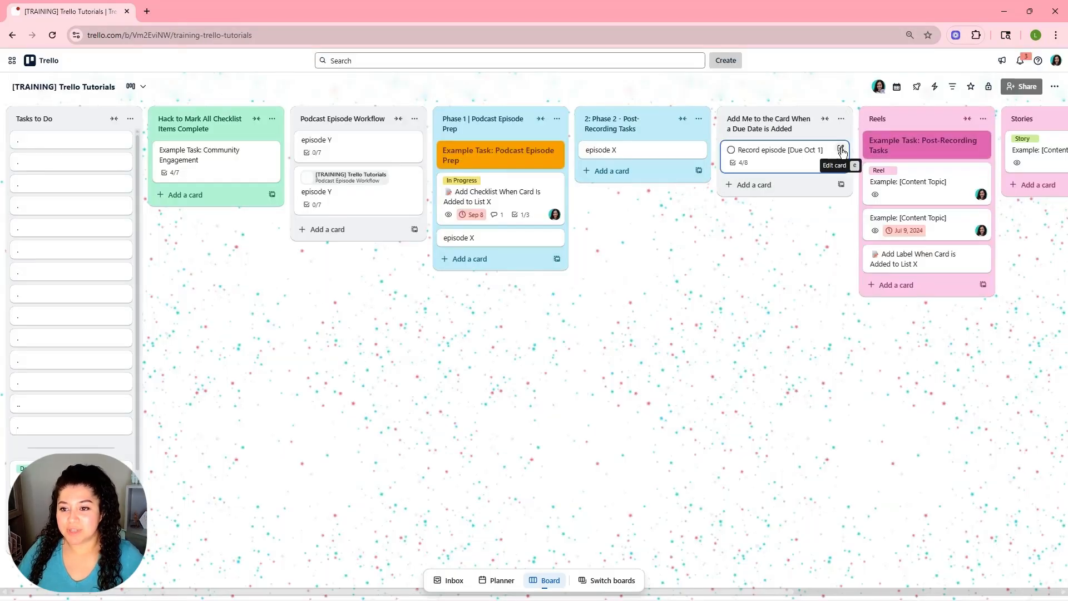
- View the date settings of the "Record episode [Due Oct 1]" card through its quick edit options, then close quick editing
click(841, 150)
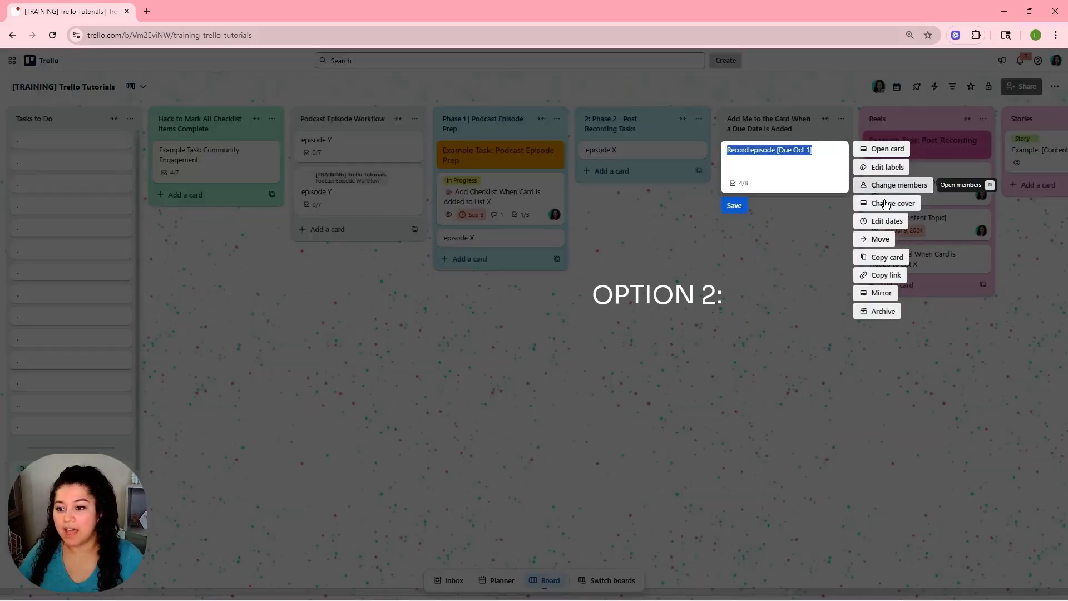
click(885, 220)
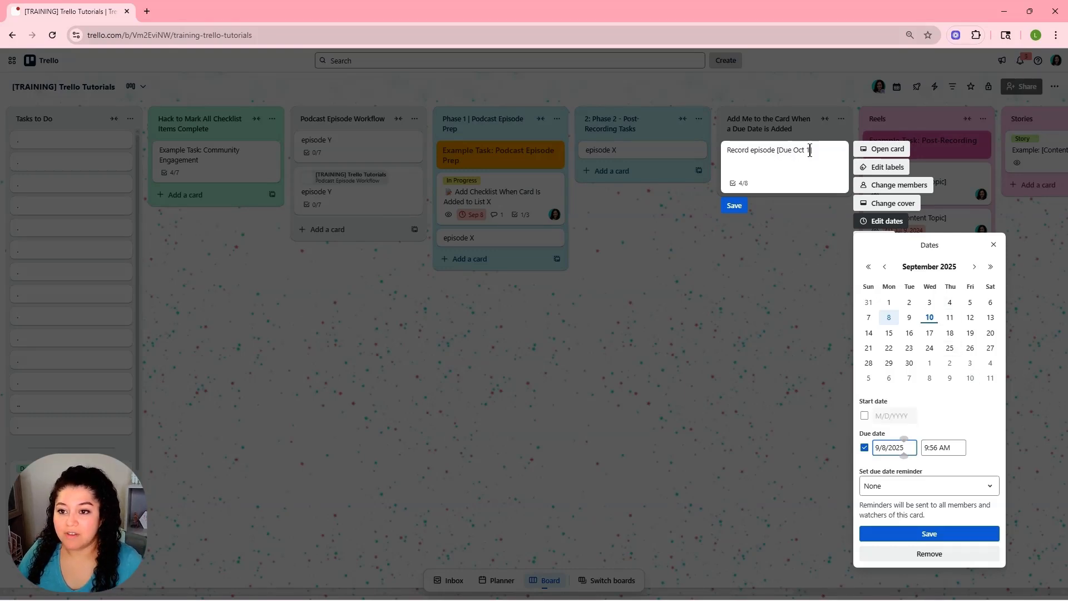
click(803, 239)
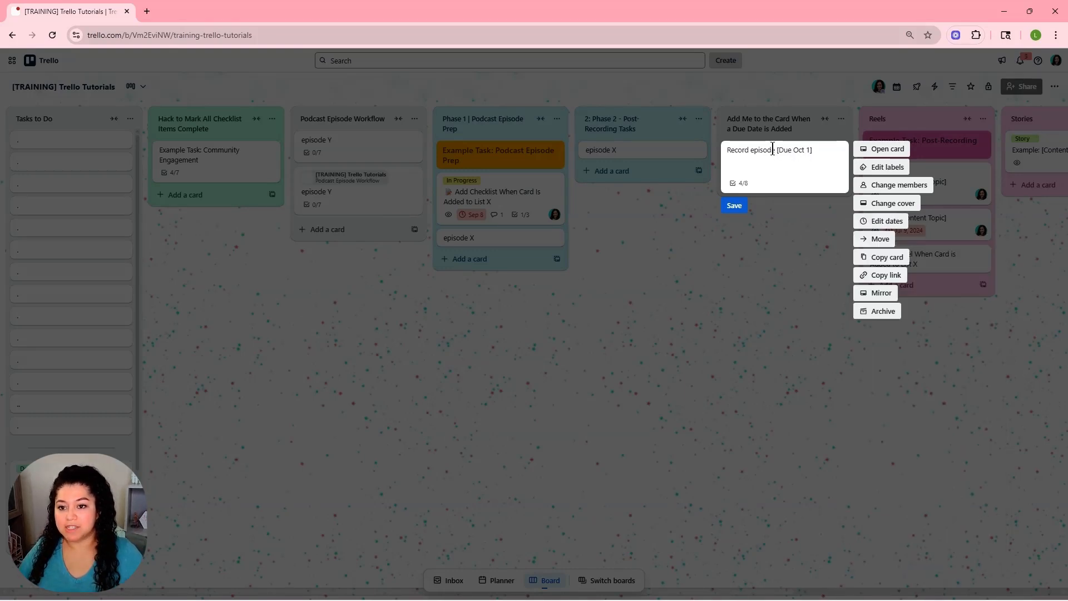
click(734, 205)
- Open the "Record episode [Due Oct 1]" card and enter a due date of 10/1/2025 at 7:00 AM
click(770, 162)
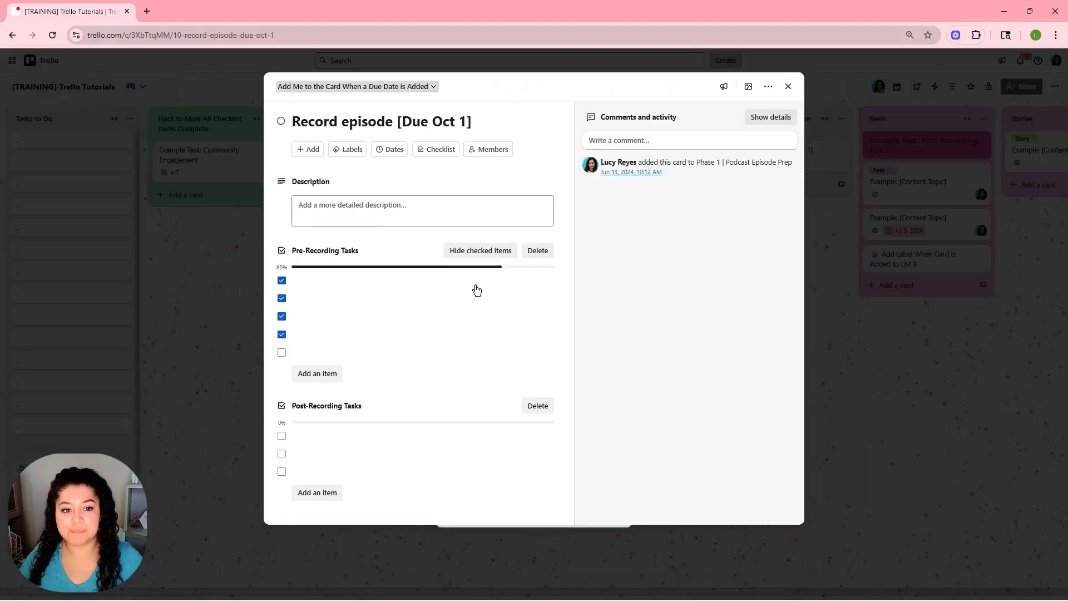
click(395, 155)
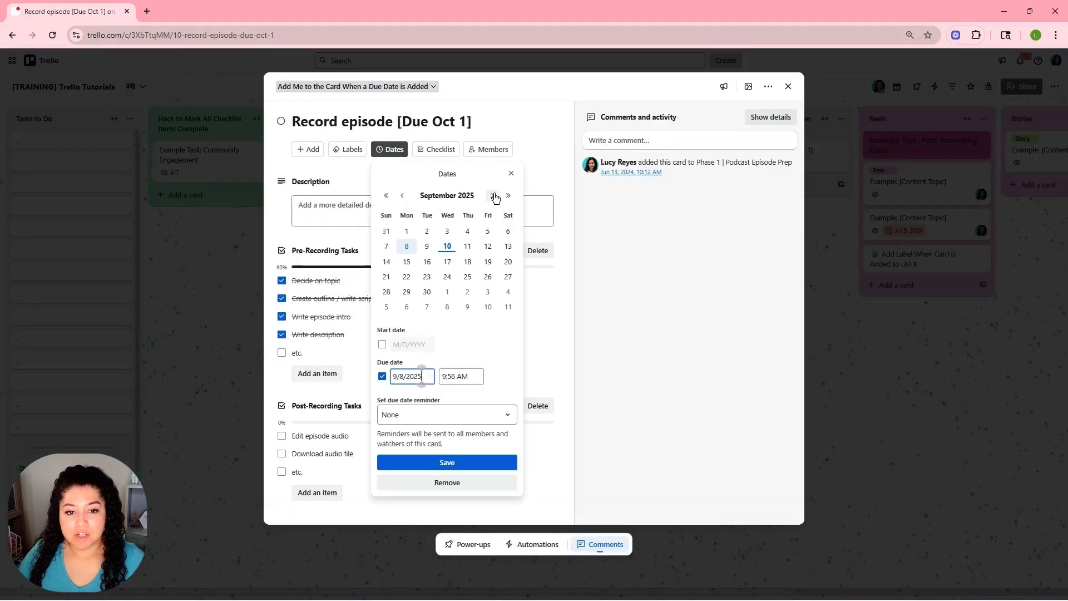
click(447, 293)
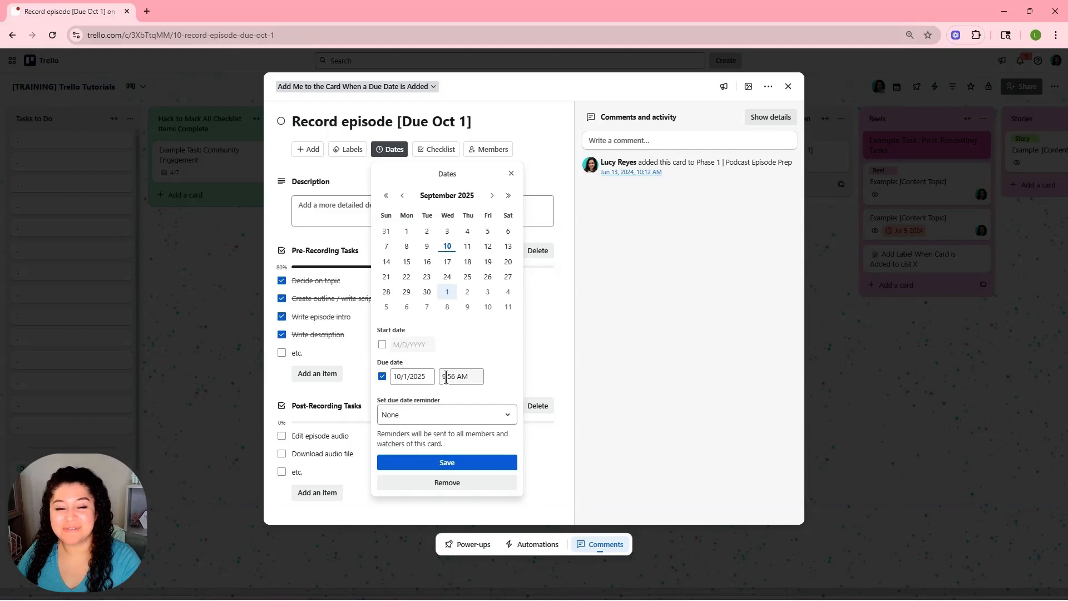
drag(446, 376, 441, 377)
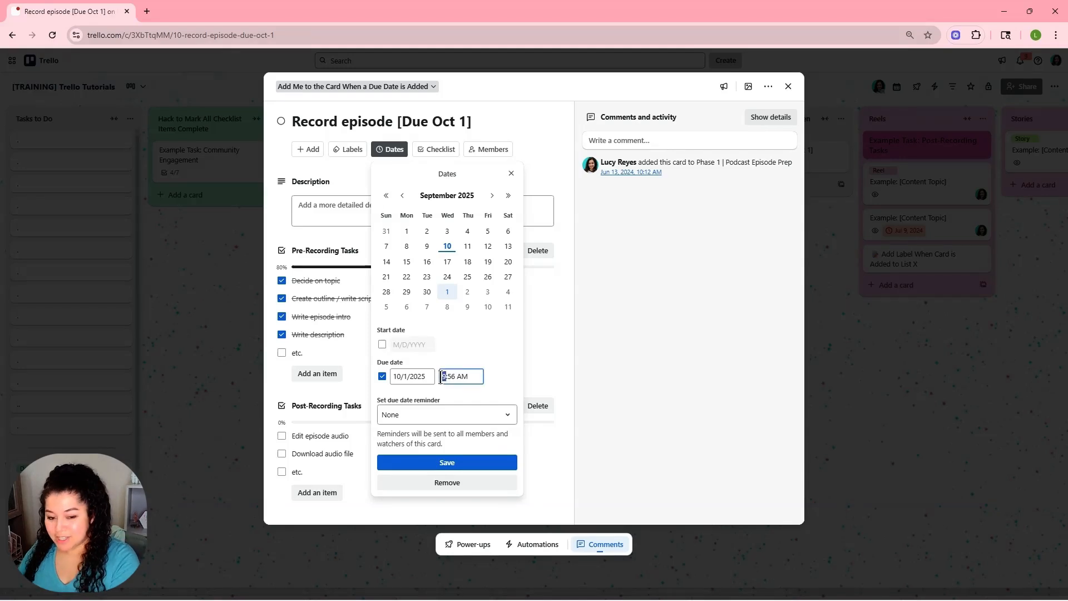
text(7)
key(BackSpace)
key(BackSpace)
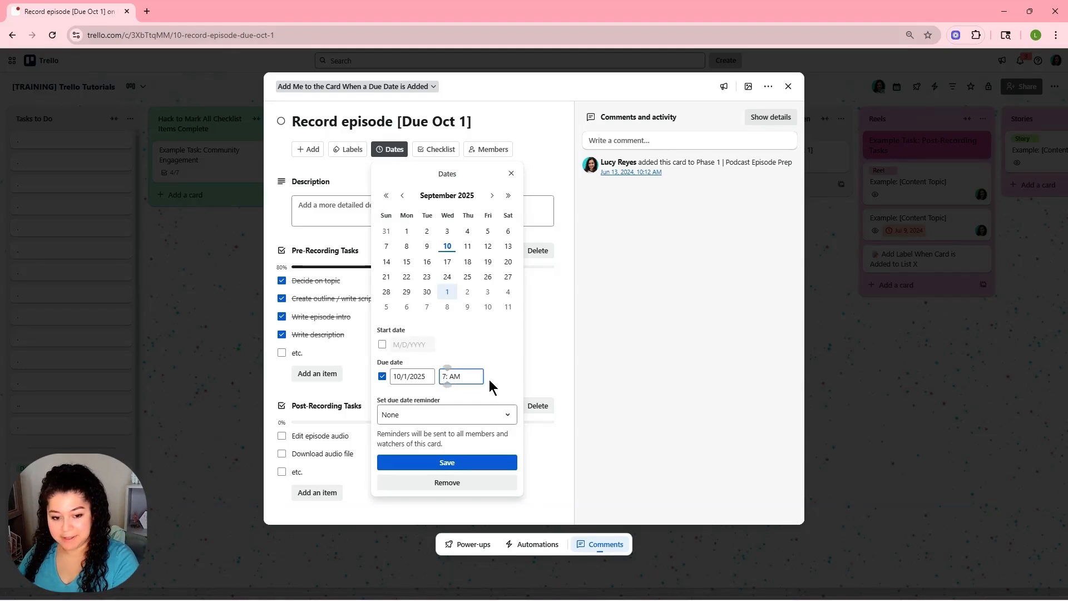
text(00)
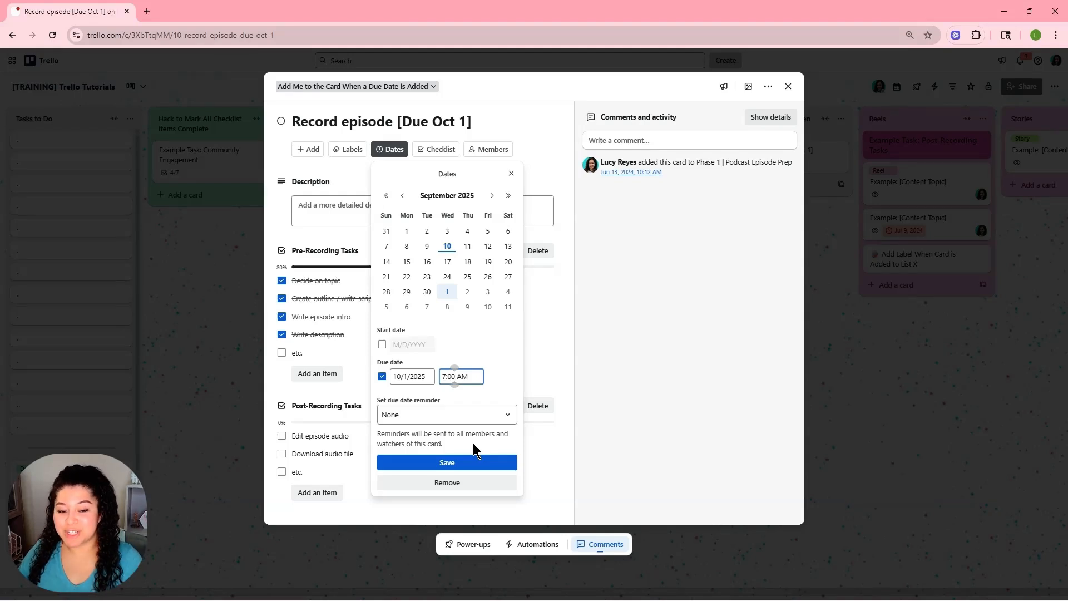
- Set the due date reminder to "At time of due date" and save the card's dates
click(435, 424)
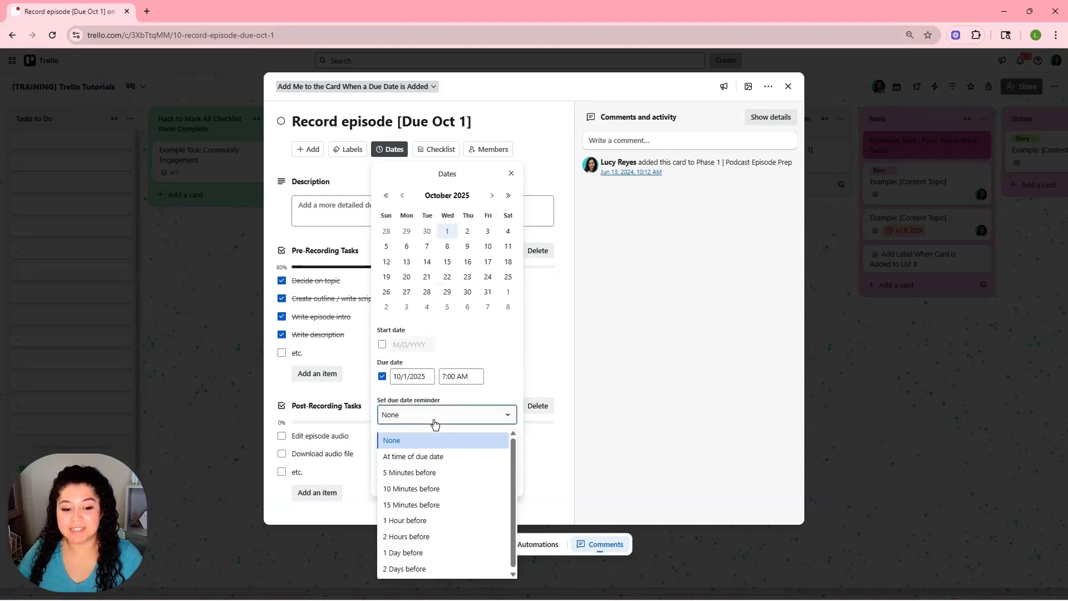
click(446, 457)
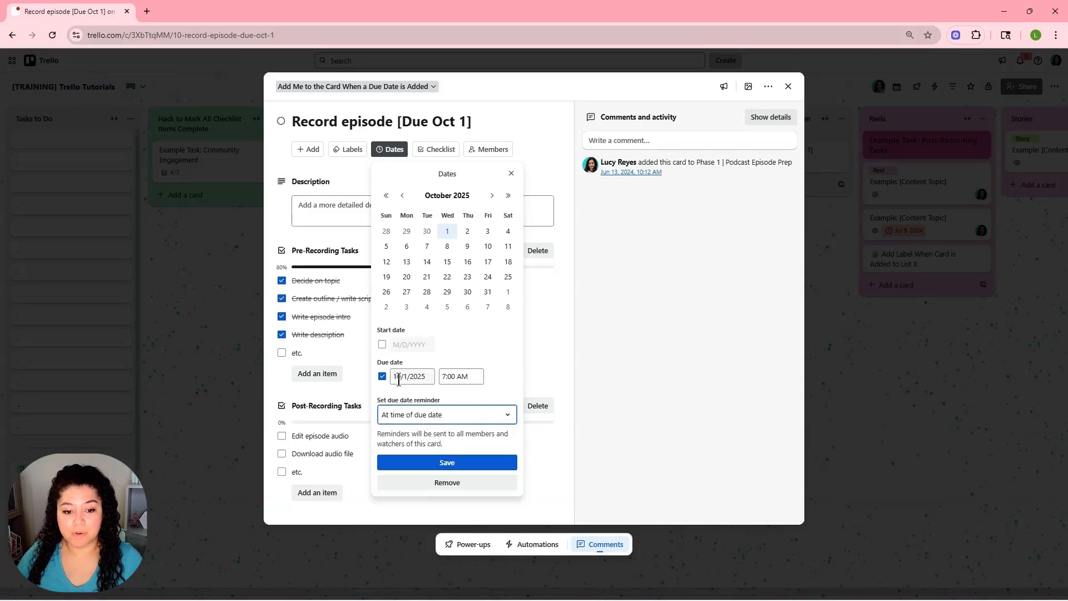
click(469, 412)
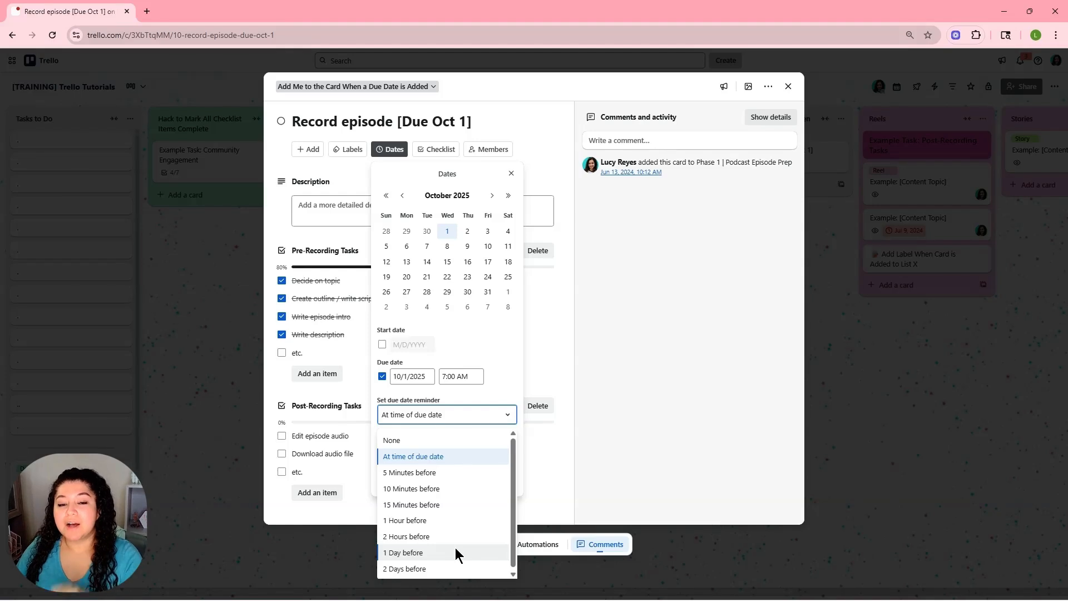
click(430, 456)
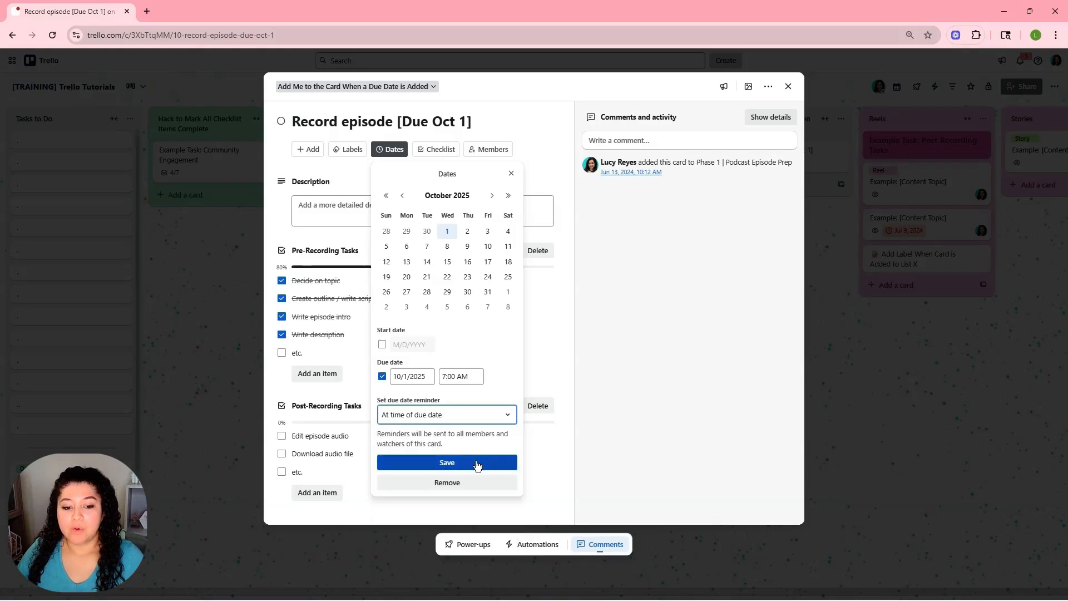
click(476, 460)
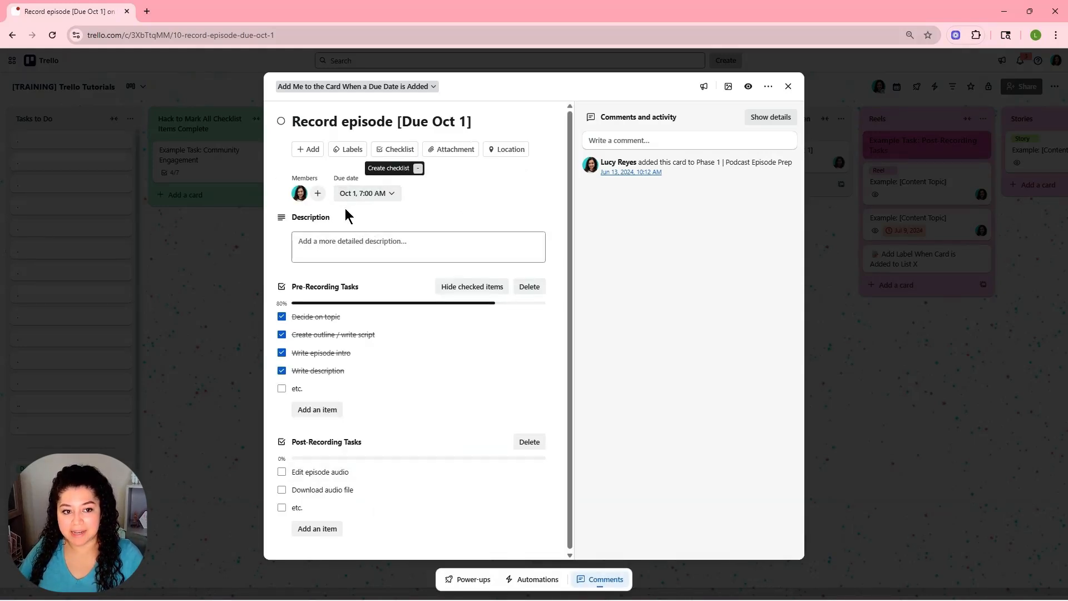
- Remove the assigned member from the "Record episode [Due Oct 1]" card
click(300, 193)
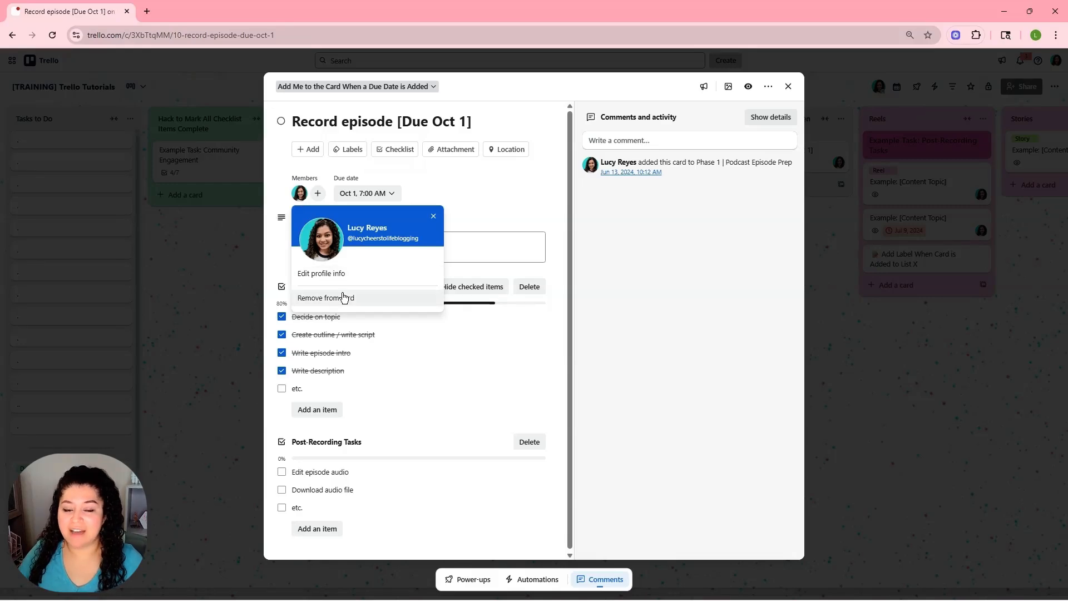
click(489, 241)
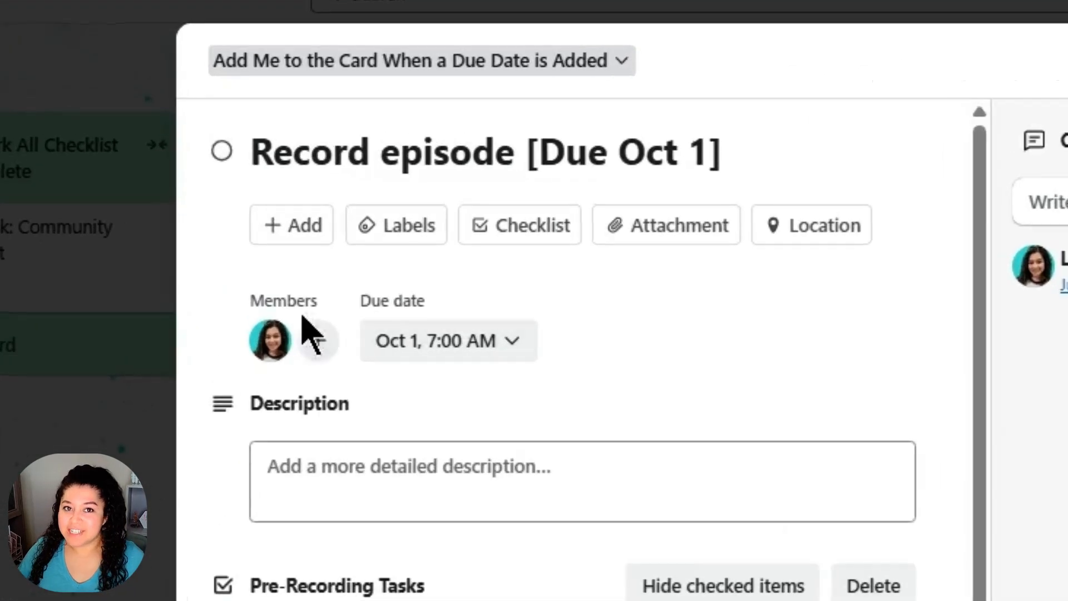
click(271, 340)
click(347, 299)
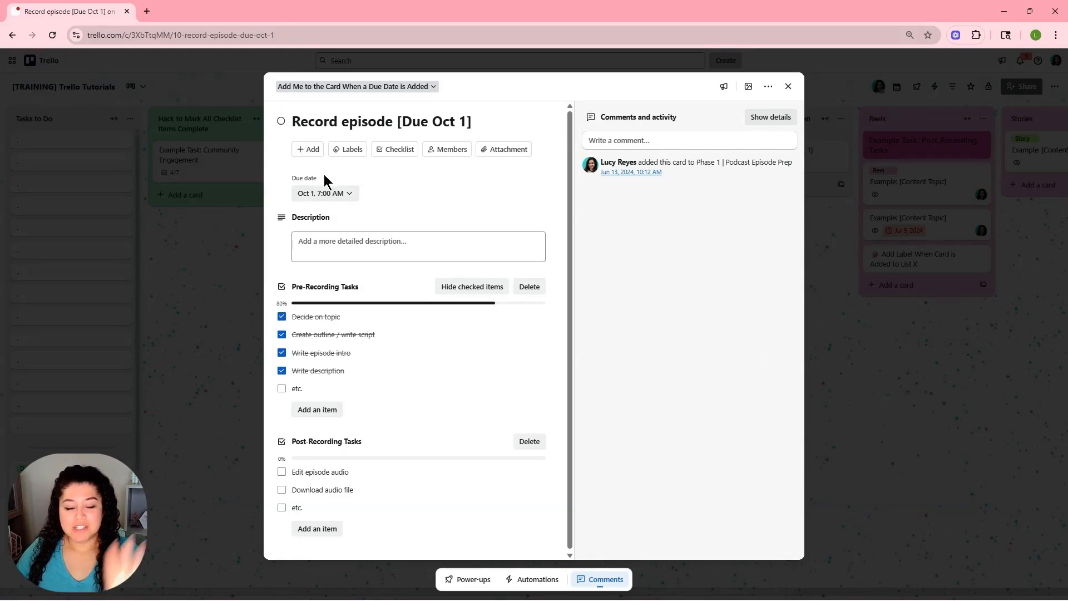
- Close and reopen the "Record episode [Due Oct 1]" card and review who receives its due date reminder
click(875, 361)
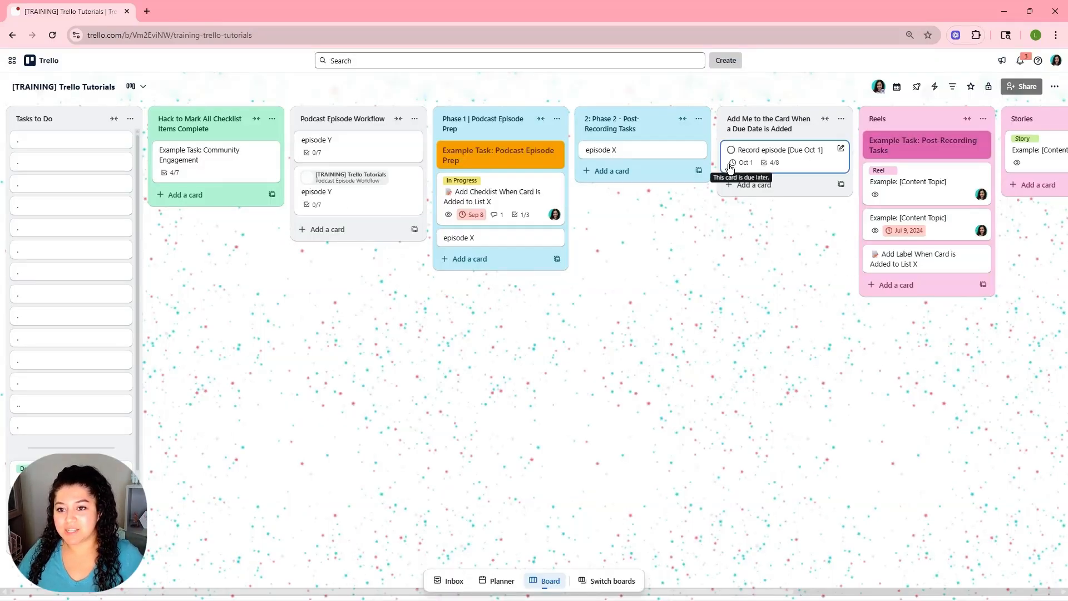
click(766, 151)
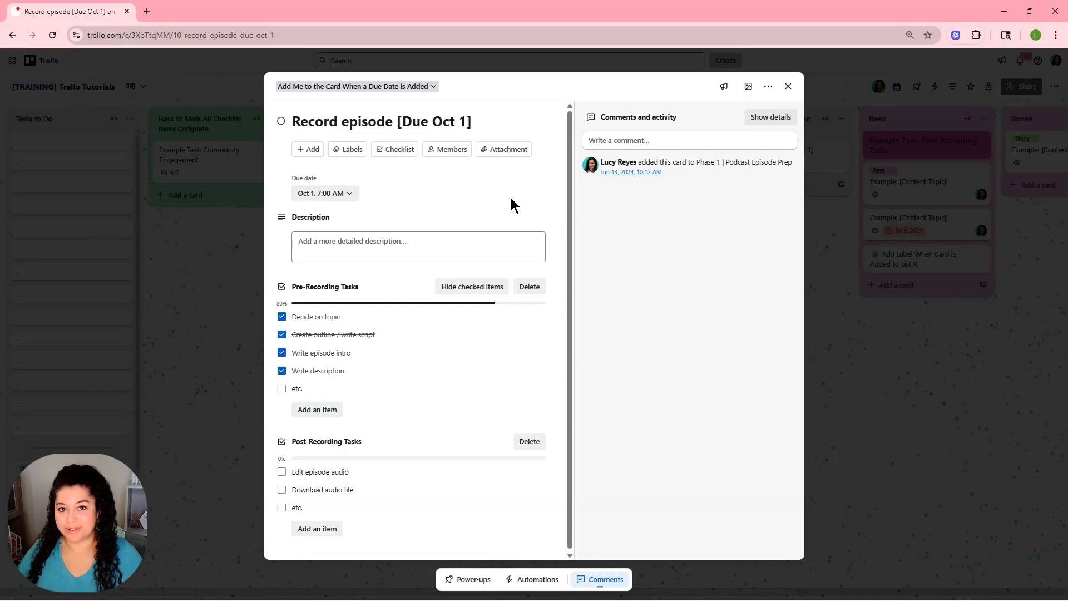
click(345, 195)
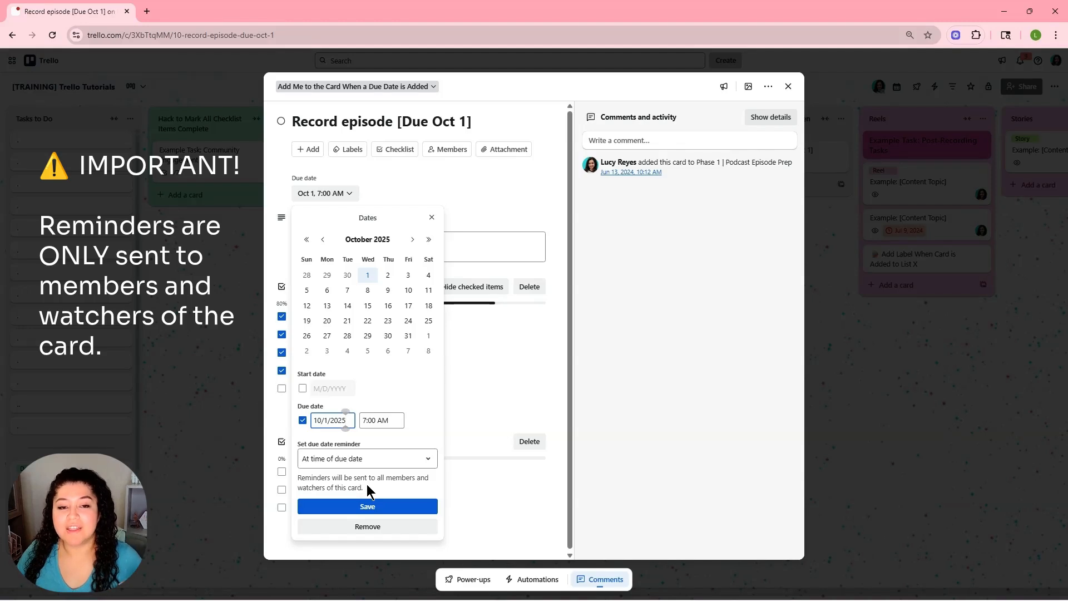
click(367, 505)
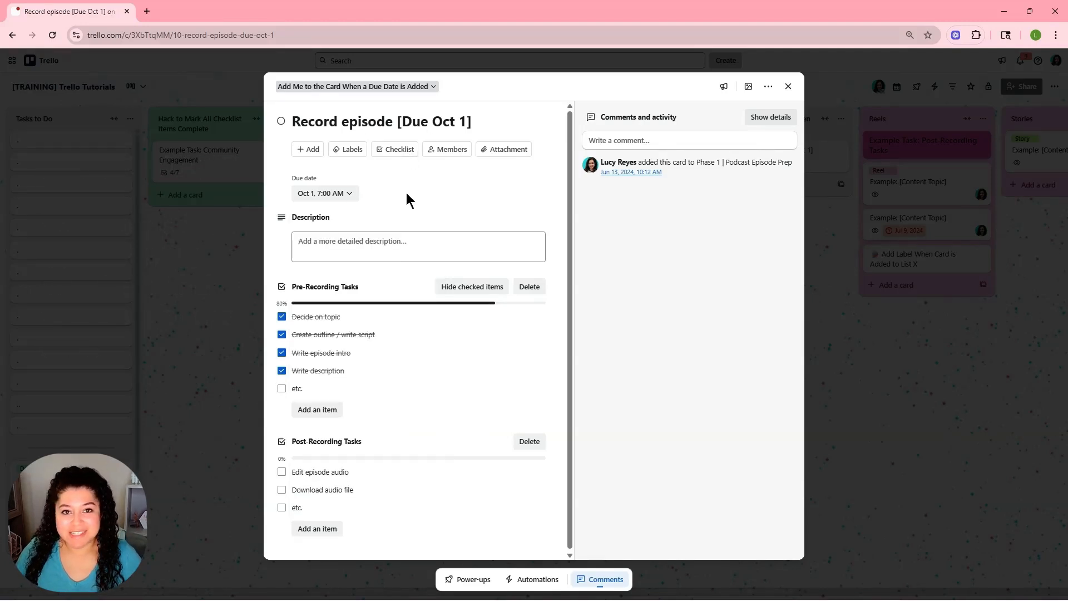
- Add the board member to the "Record episode [Due Oct 1]" card and remove them again
click(447, 150)
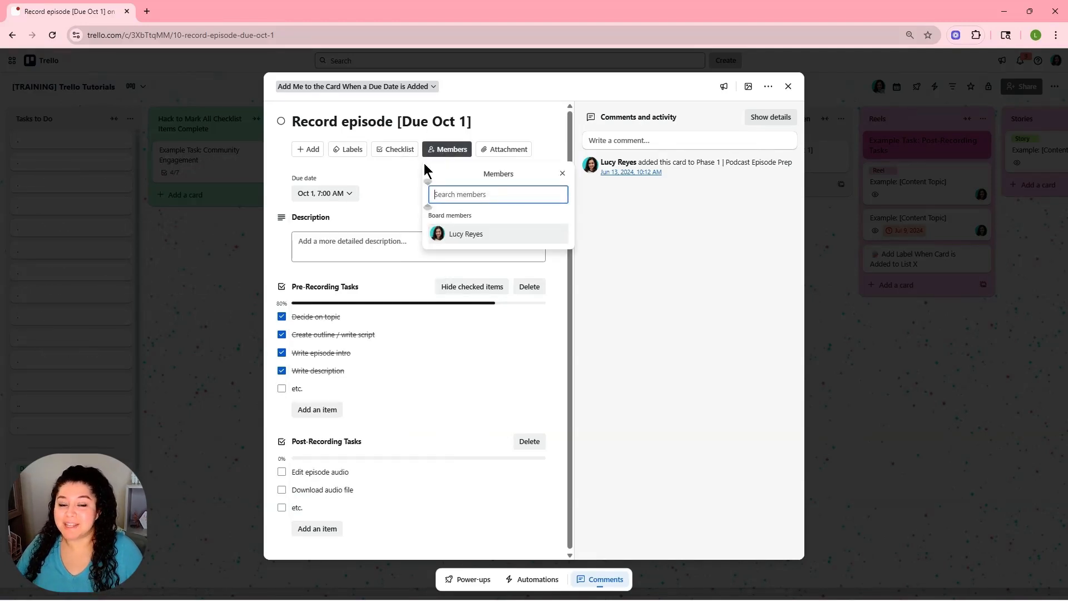
click(480, 236)
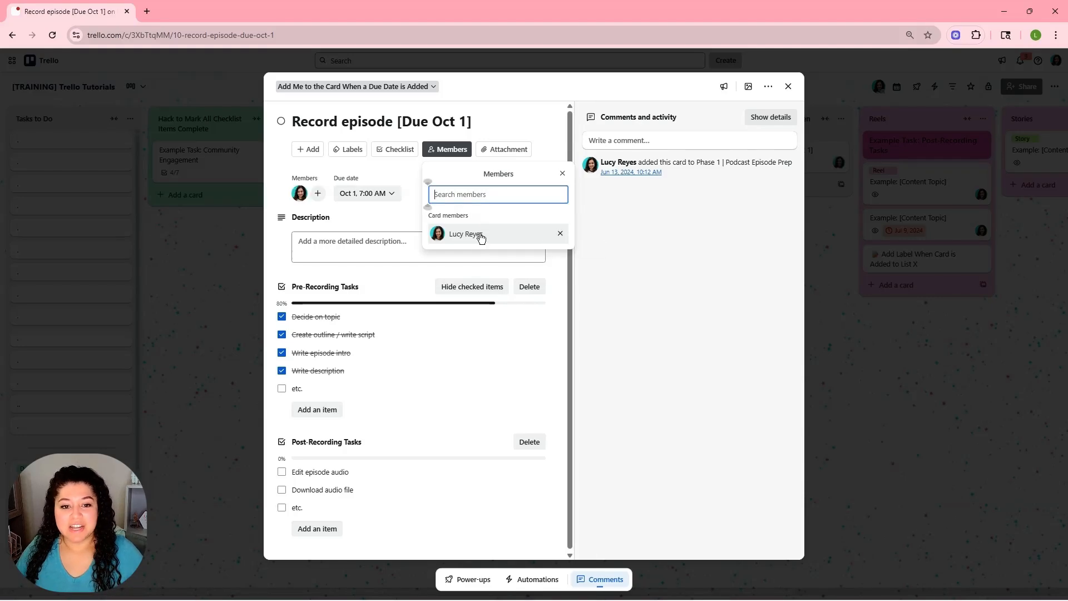
click(396, 212)
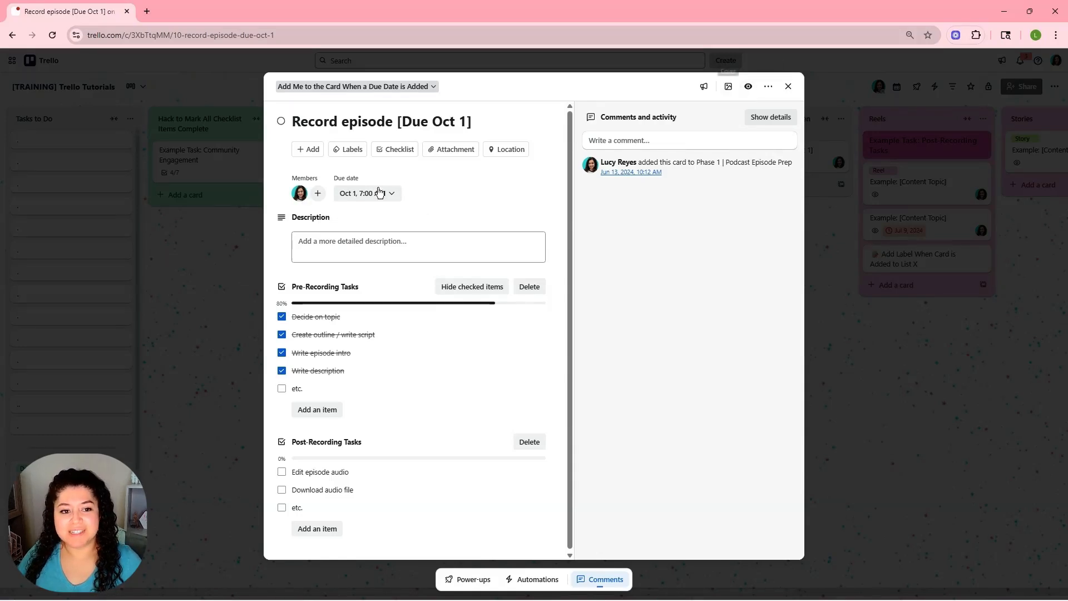
click(299, 193)
click(346, 297)
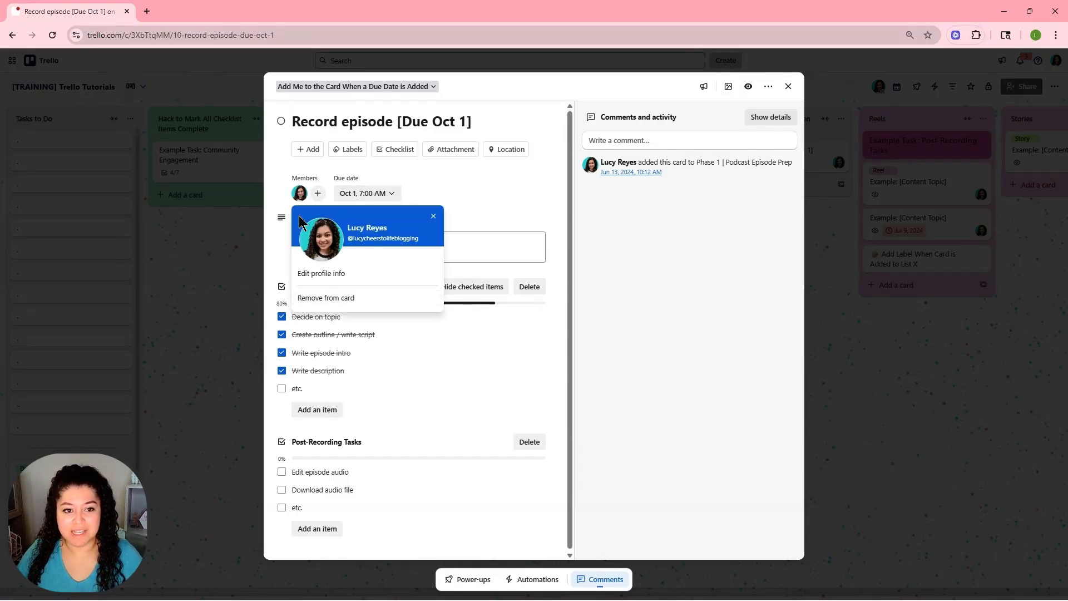
- Turn on watching for the "Record episode [Due Oct 1]" card and turn it off again
click(768, 95)
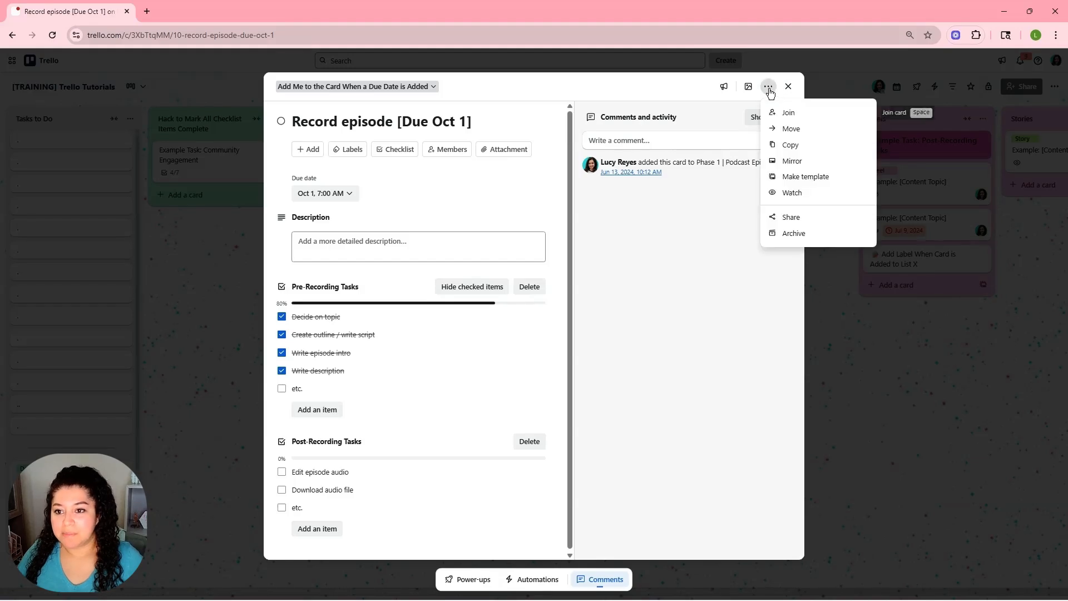
click(806, 195)
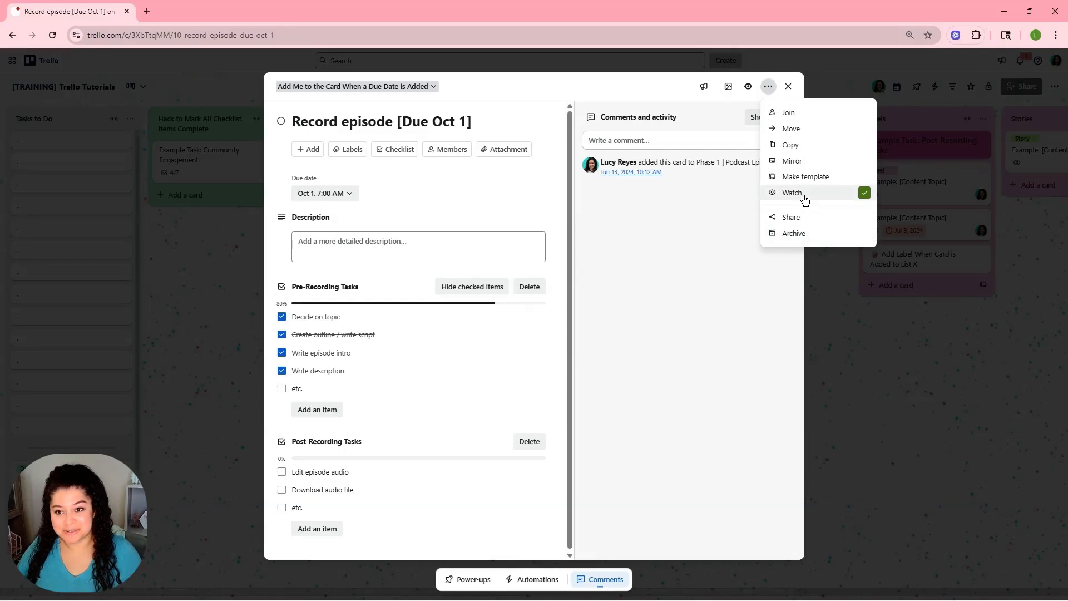
click(762, 199)
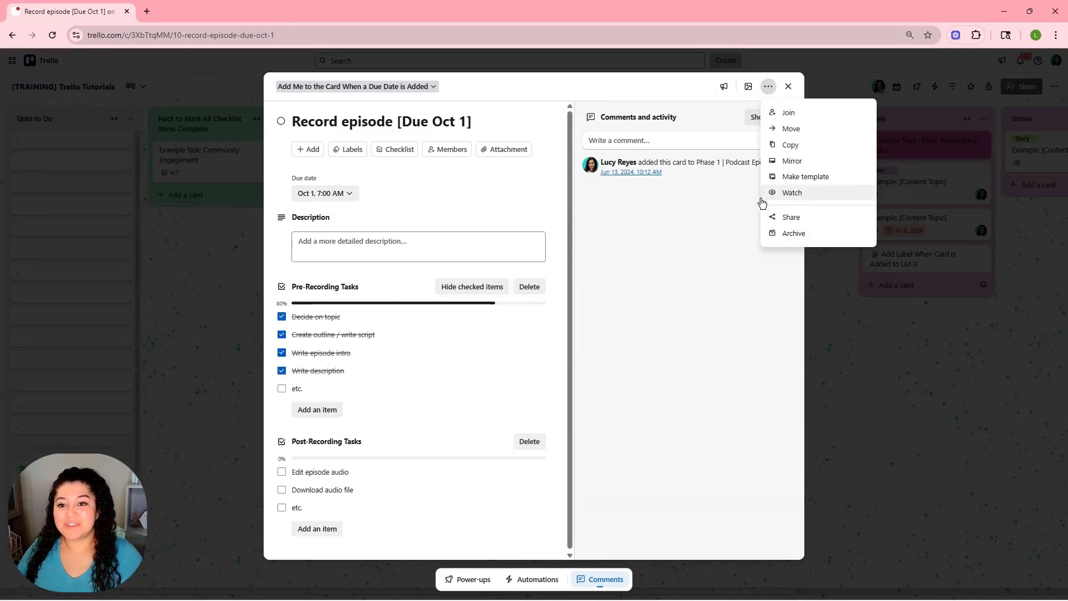
click(670, 240)
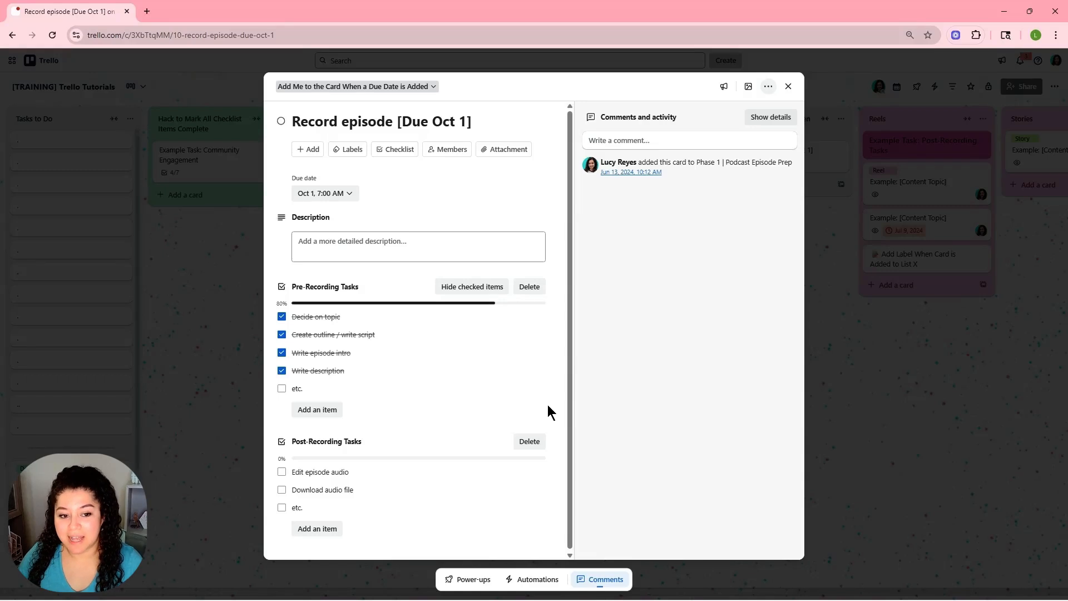
- Mark the "Write description" item in the Pre-Recording Tasks checklist as incomplete
mouse_move(509, 317)
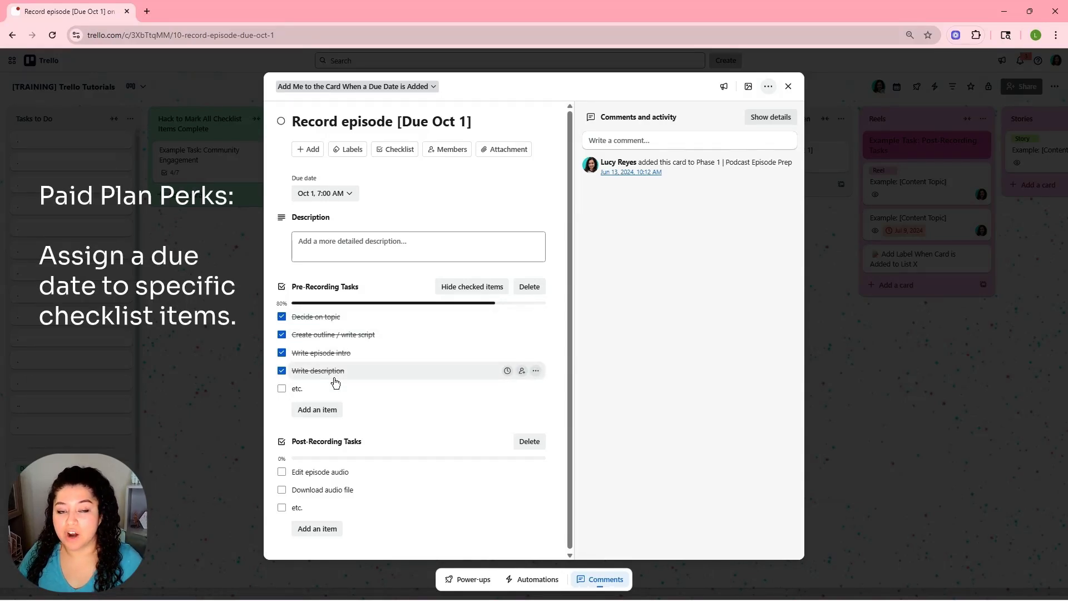
click(282, 370)
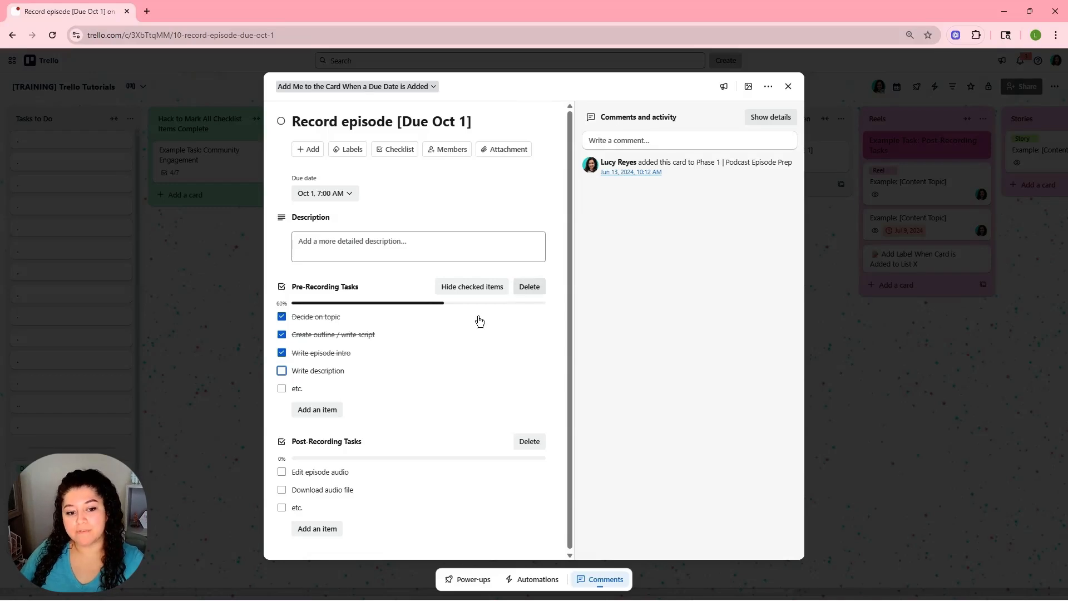
- Choose 9/26/2025 as the due date for the "Write description" item in the Pre-Recording Tasks checklist
click(507, 370)
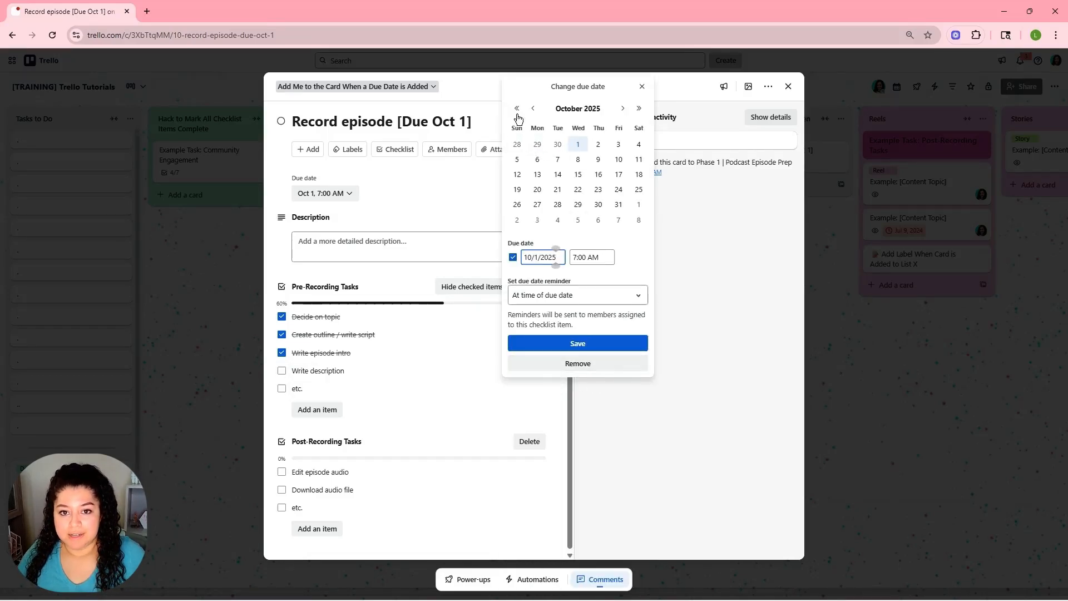
click(537, 145)
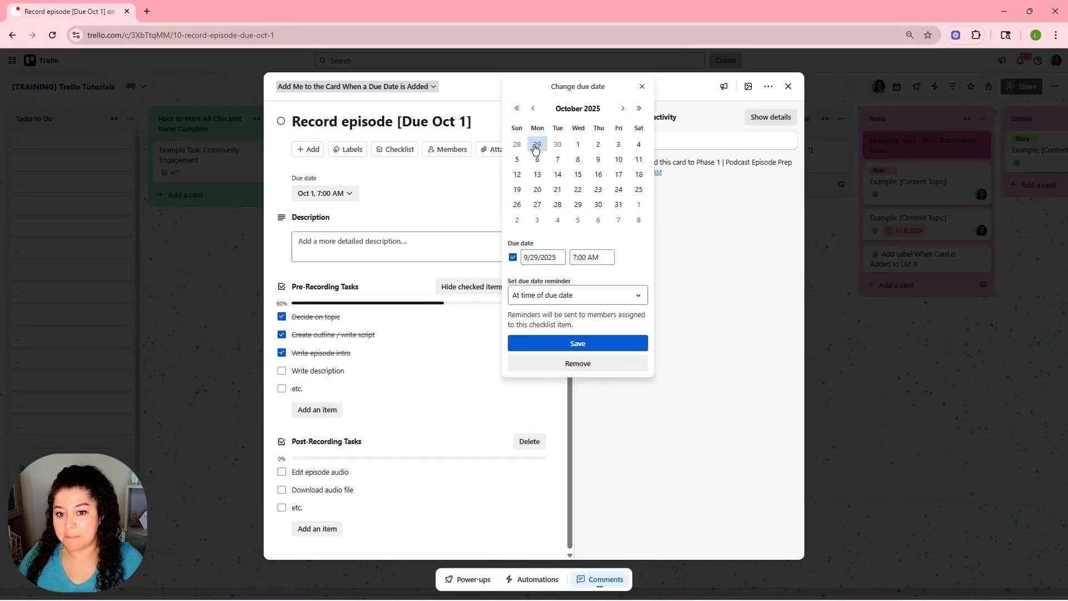
click(570, 295)
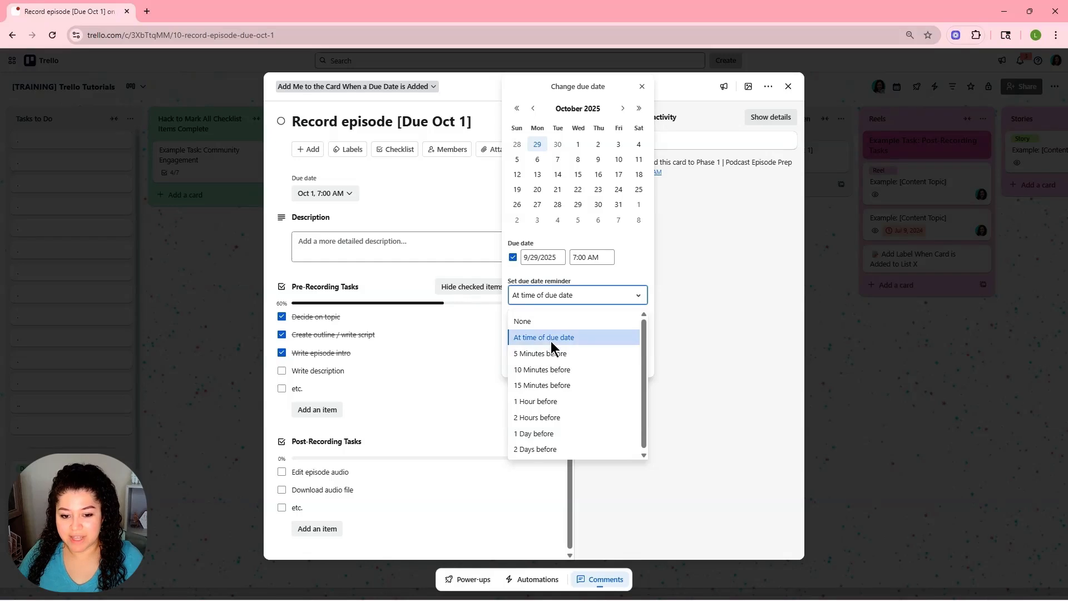
click(533, 117)
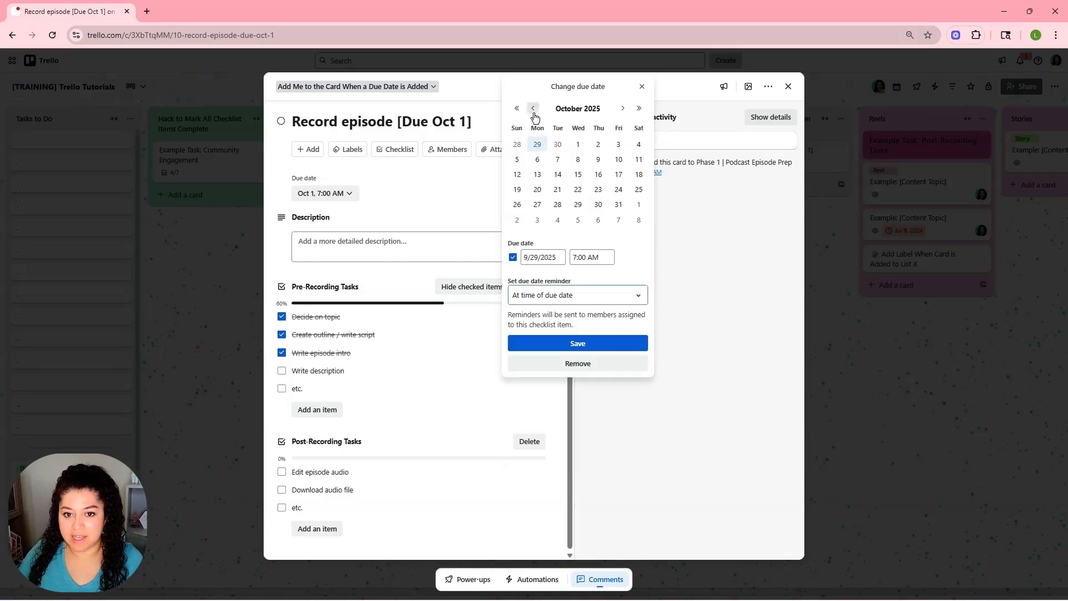
click(533, 108)
click(619, 191)
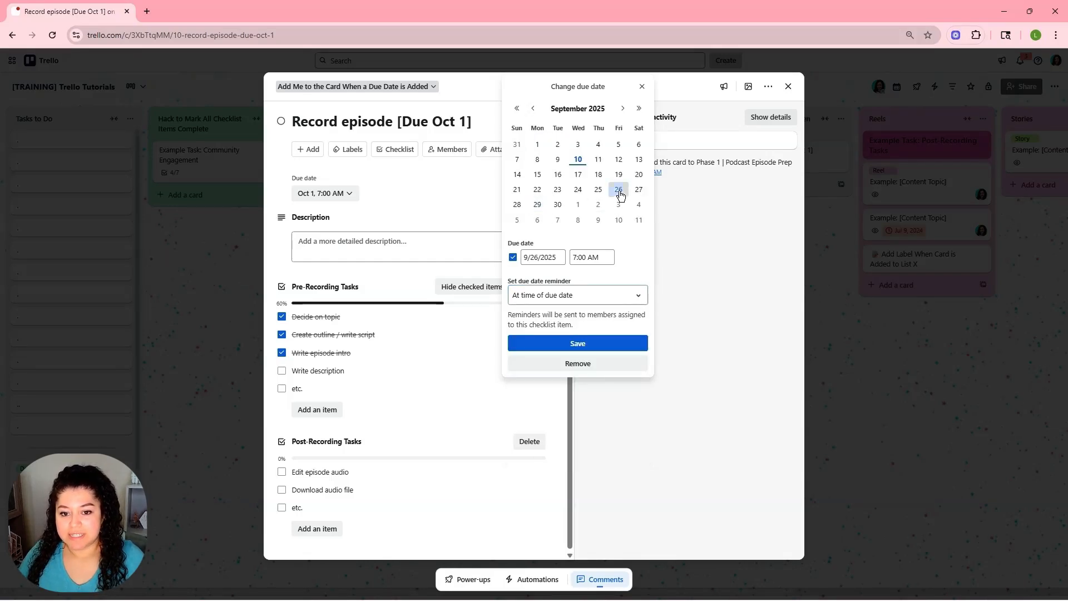
- Set the "Write description" item's due date reminder to 2 Days before and save the date settings
click(578, 295)
click(557, 450)
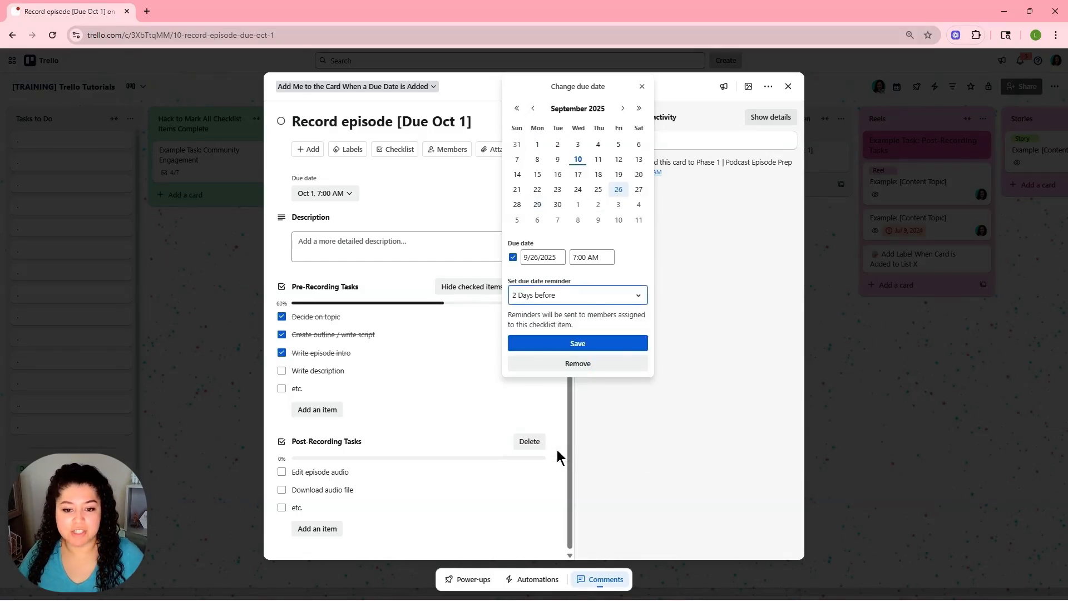
click(597, 297)
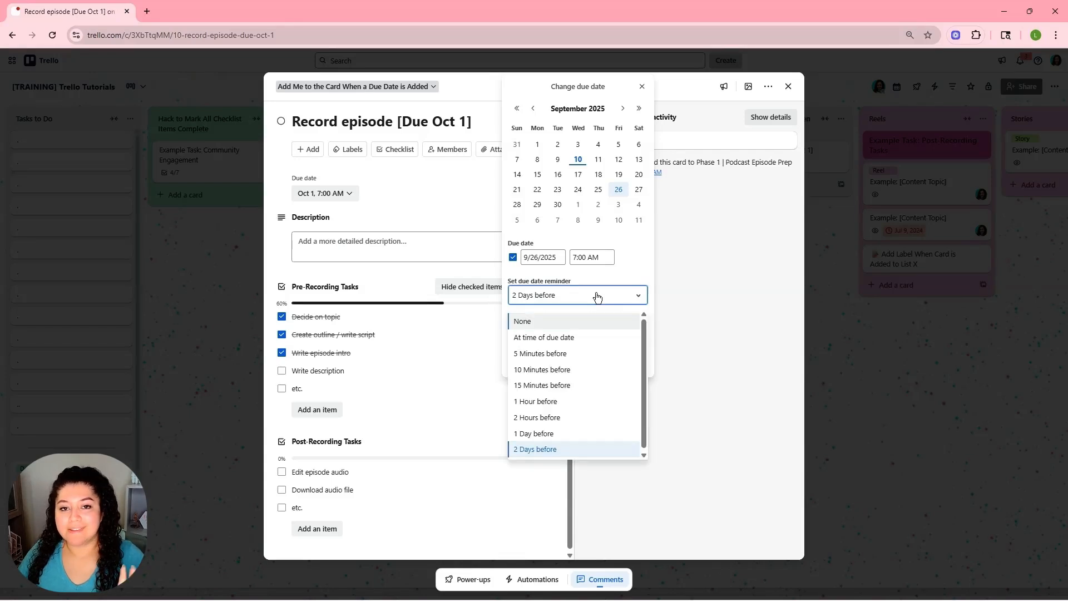
click(560, 449)
click(578, 343)
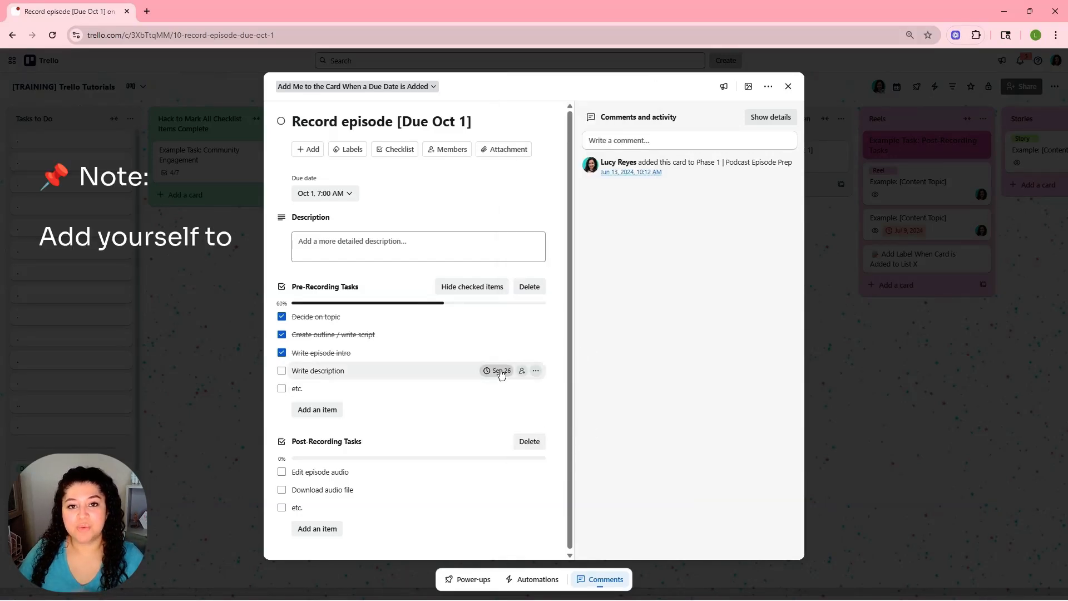
- Assign the board member to the "Write description" item and unassign them, then open the item for editing and save its text
click(521, 371)
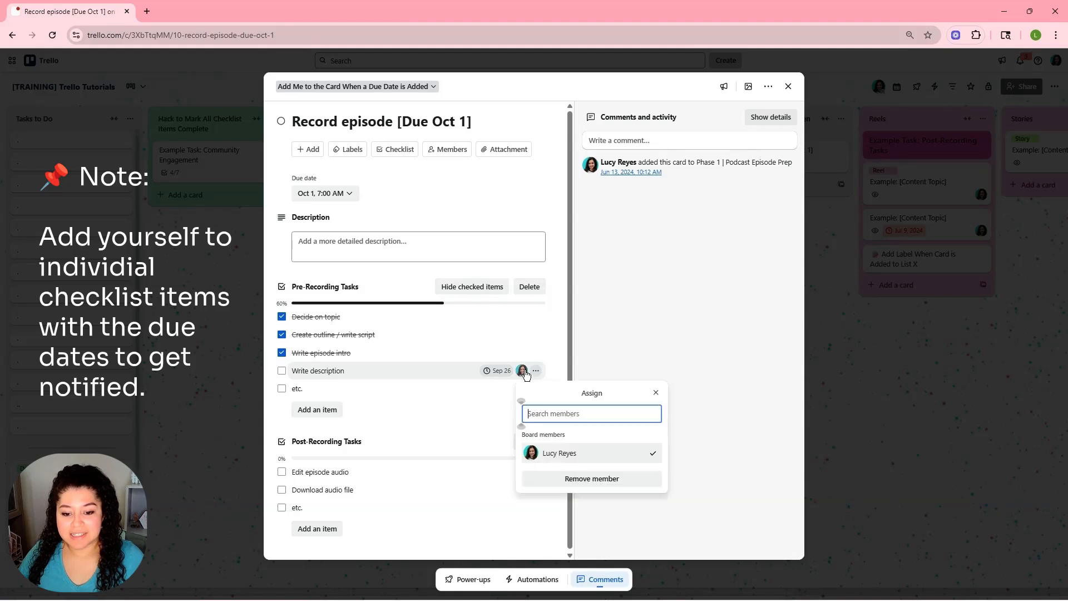
click(578, 453)
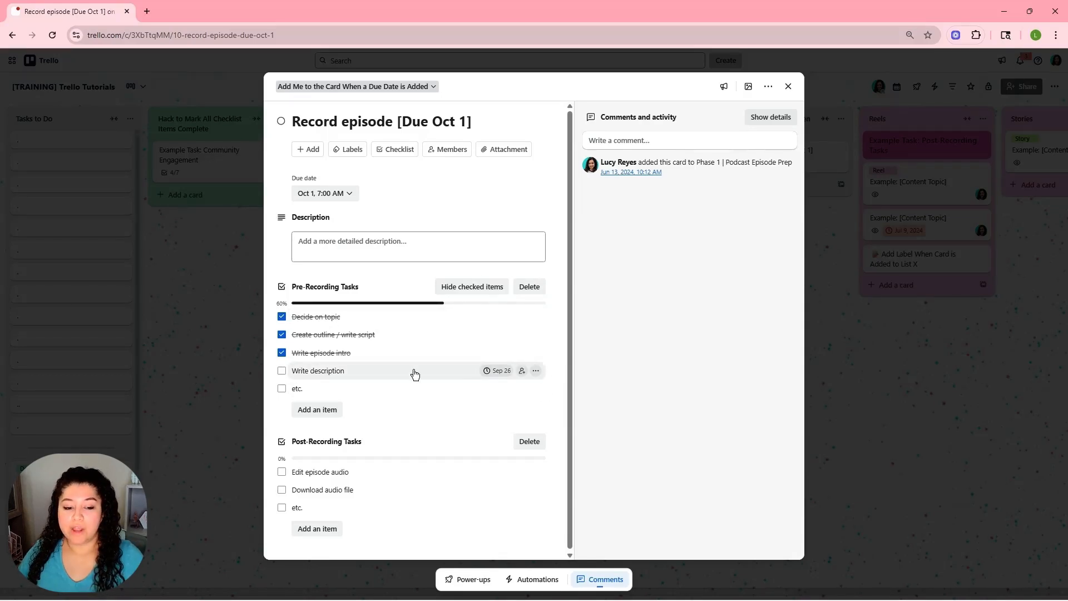
click(322, 374)
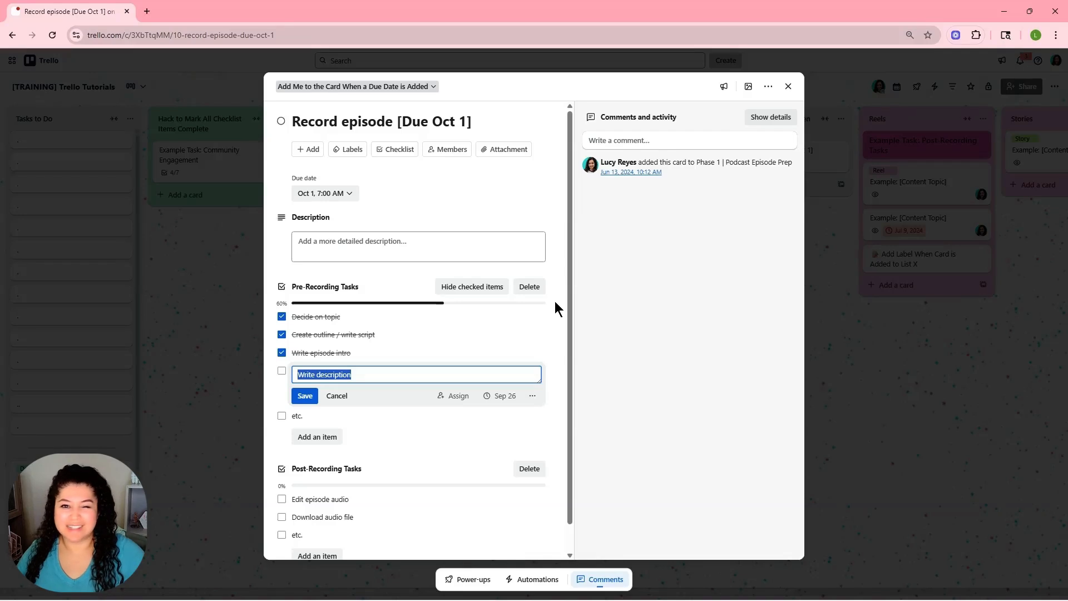
click(306, 396)
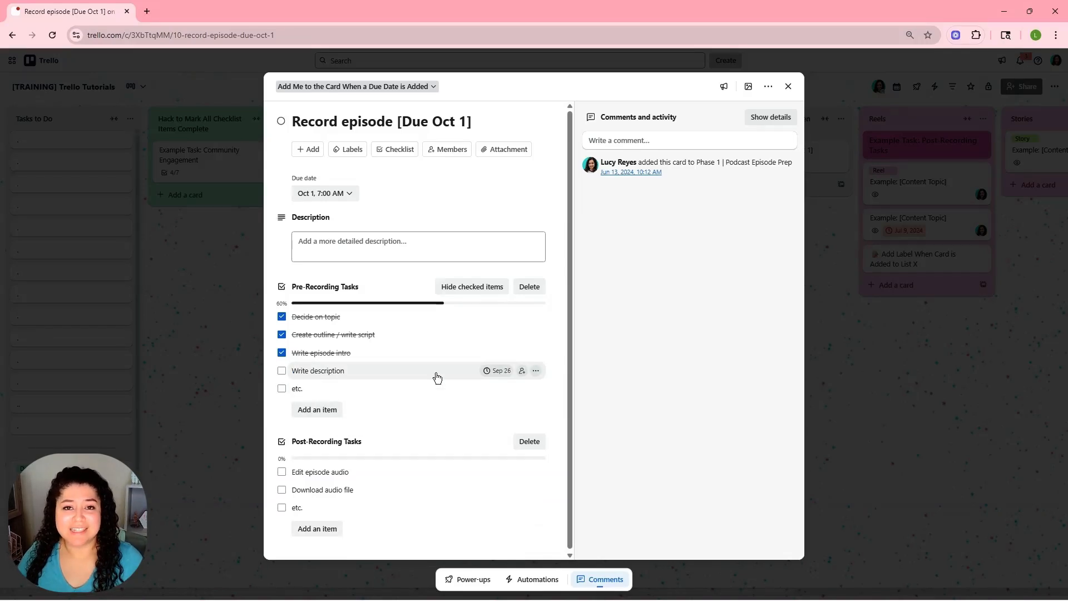
- Assign the board member to the "Write description" checklist item and close the card
click(523, 373)
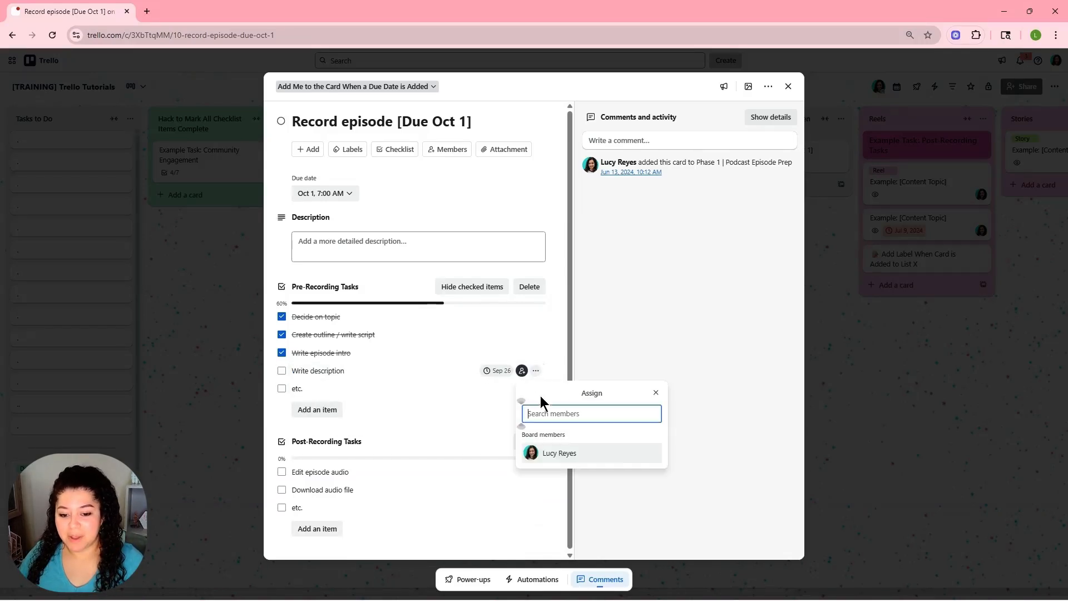
click(564, 452)
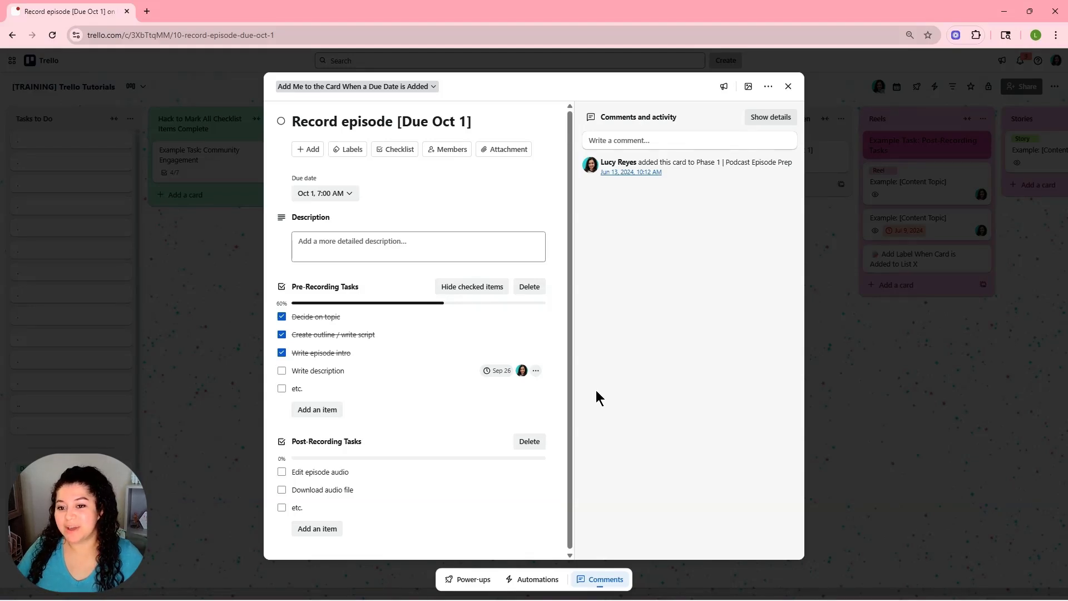
click(877, 427)
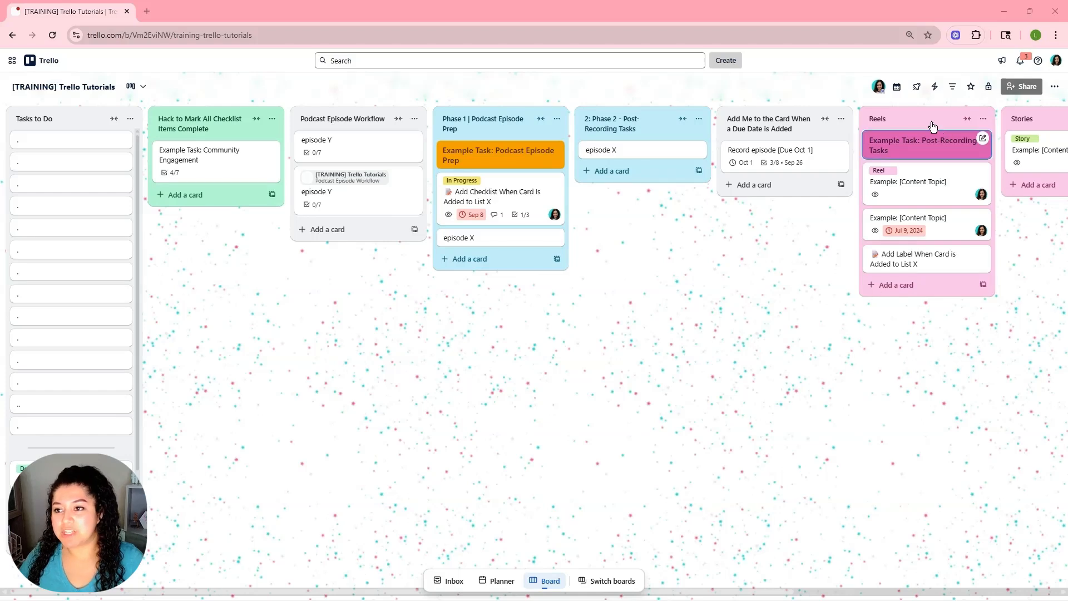
- Start a new board automation rule with the trigger "when a due date is set on a card"
click(938, 90)
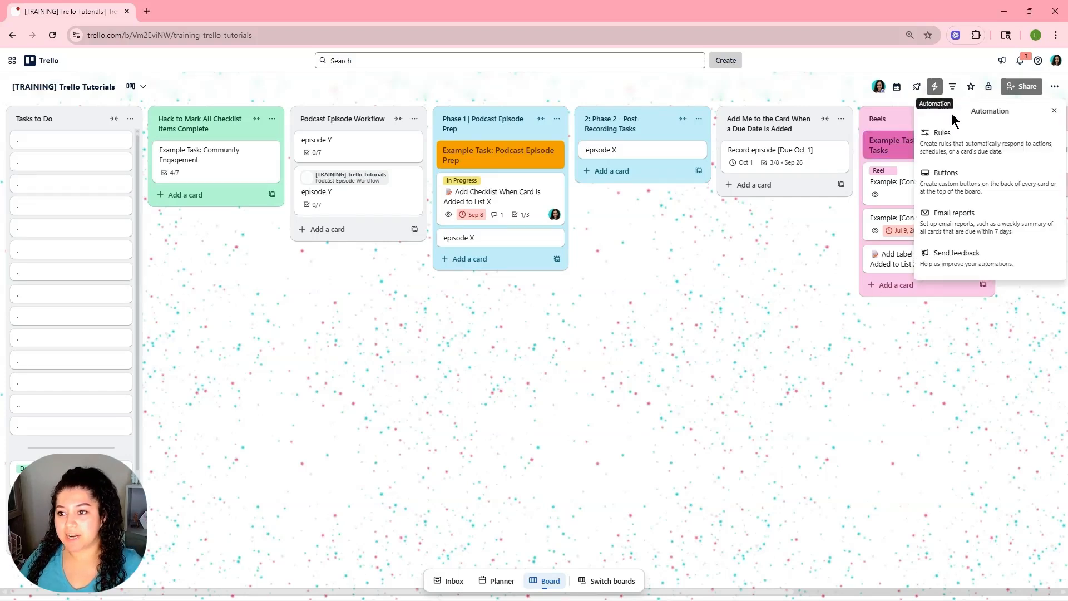
click(962, 137)
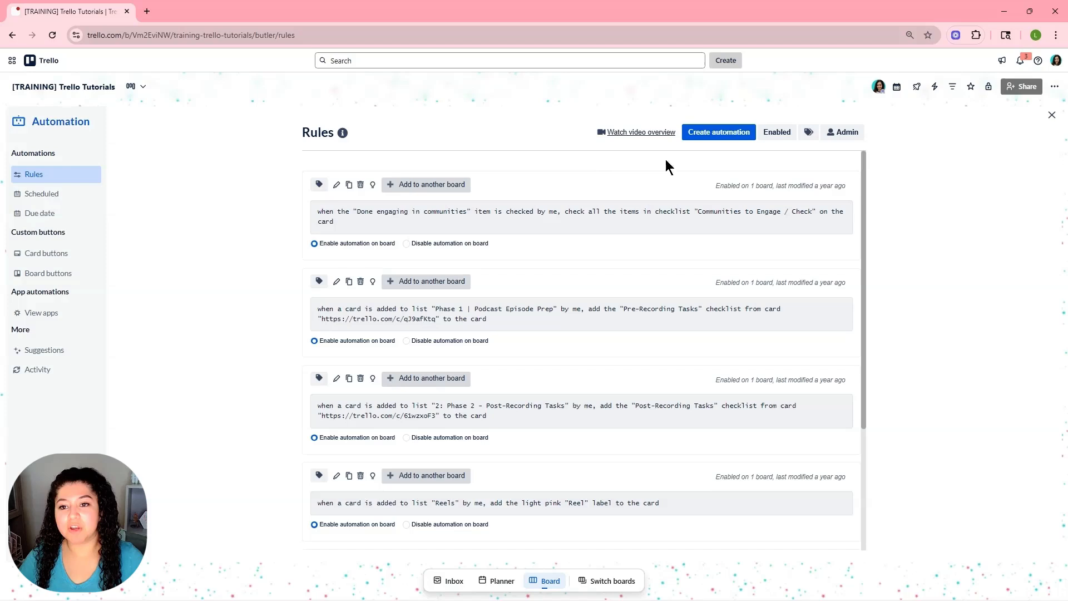
click(709, 136)
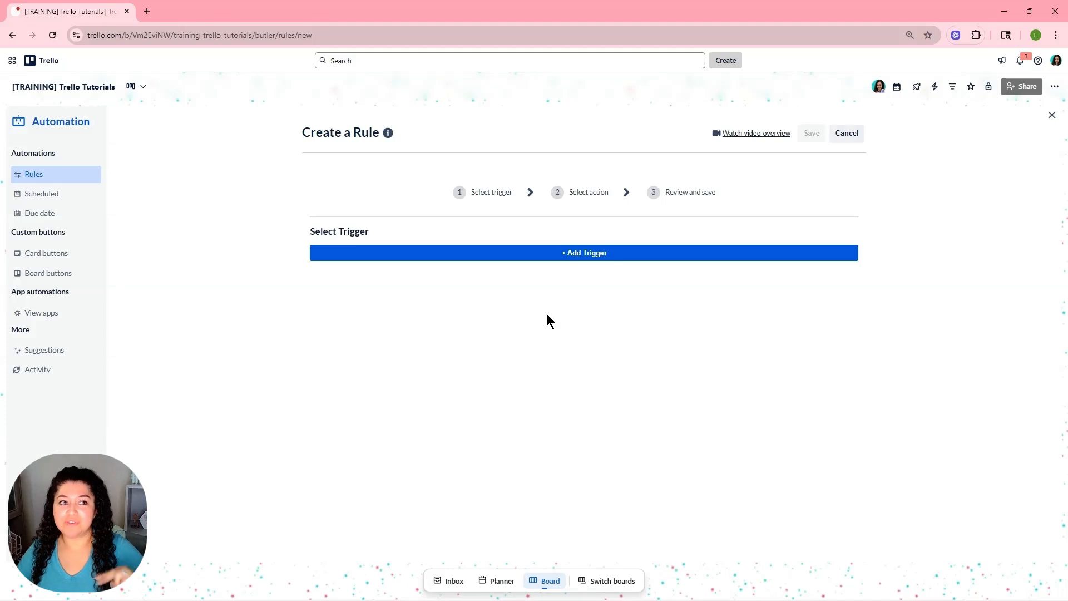
click(589, 255)
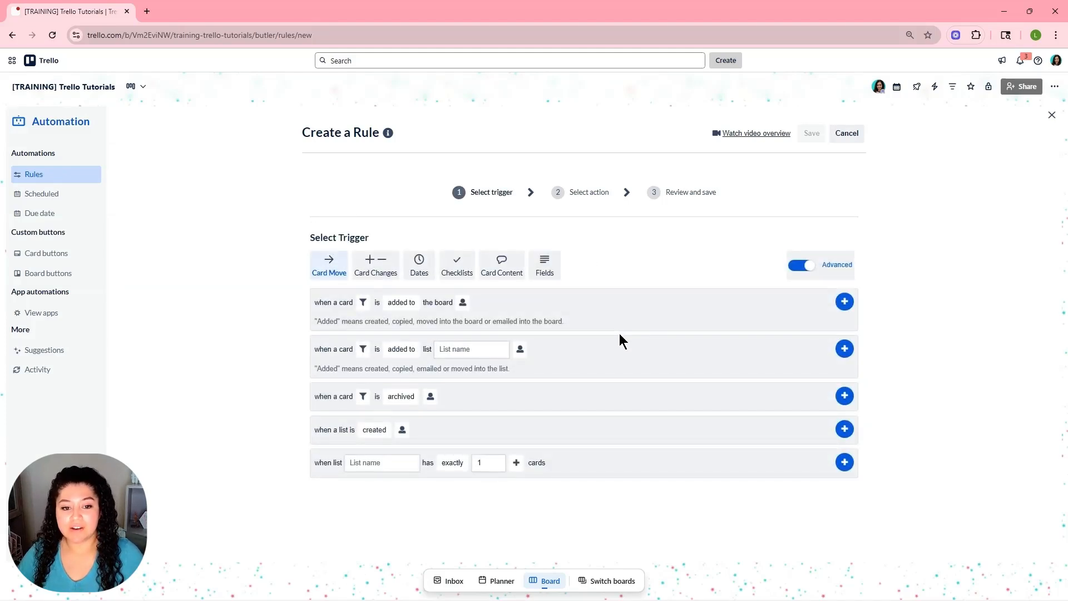
click(420, 270)
click(351, 303)
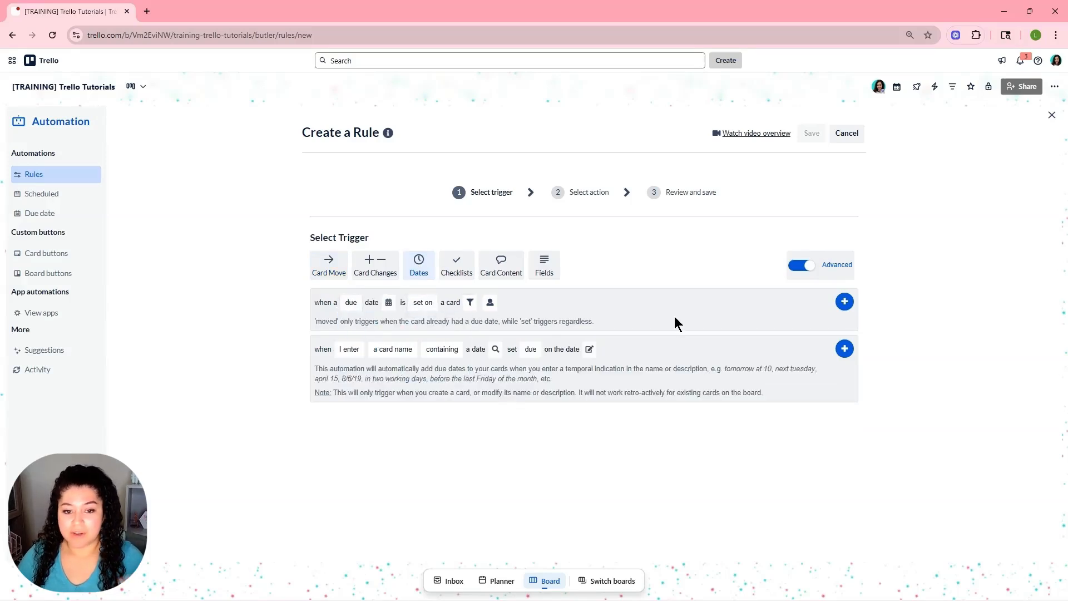
click(845, 302)
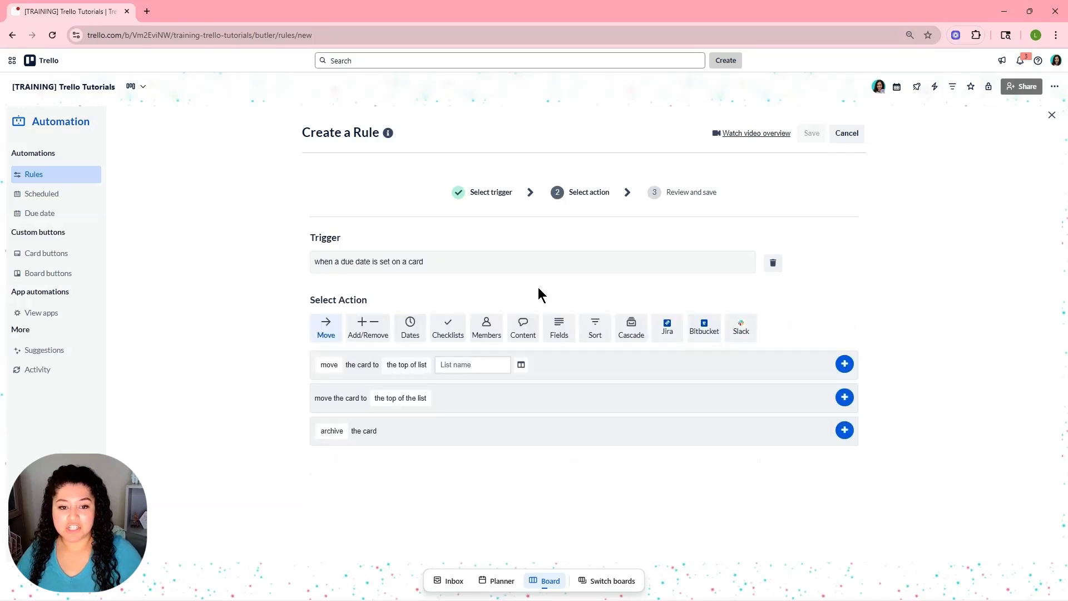
- Add the "join the card" member action to the due date rule and save the rule
click(486, 330)
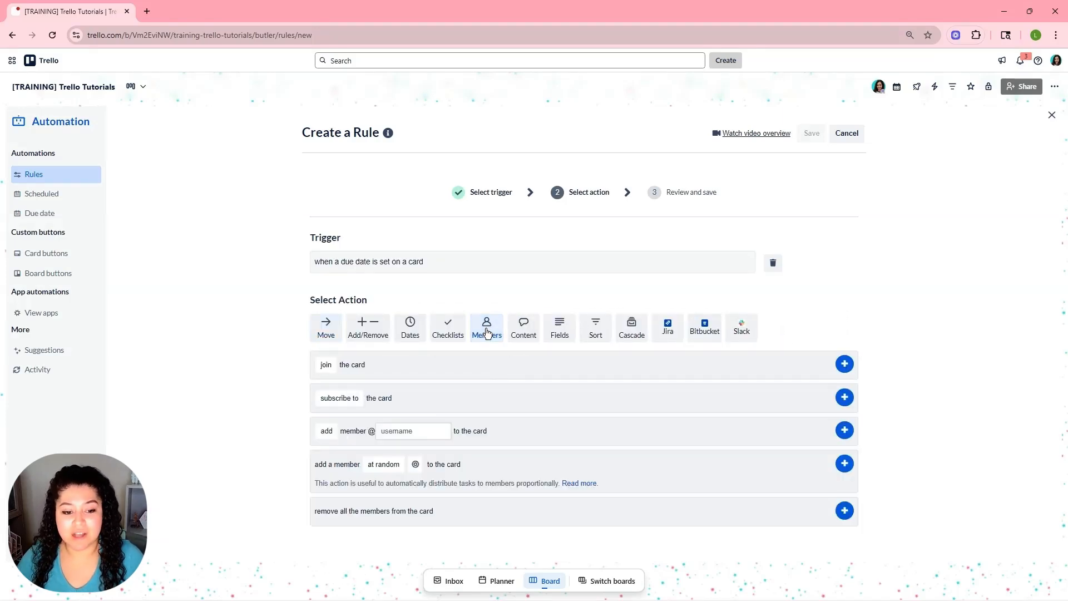
click(327, 366)
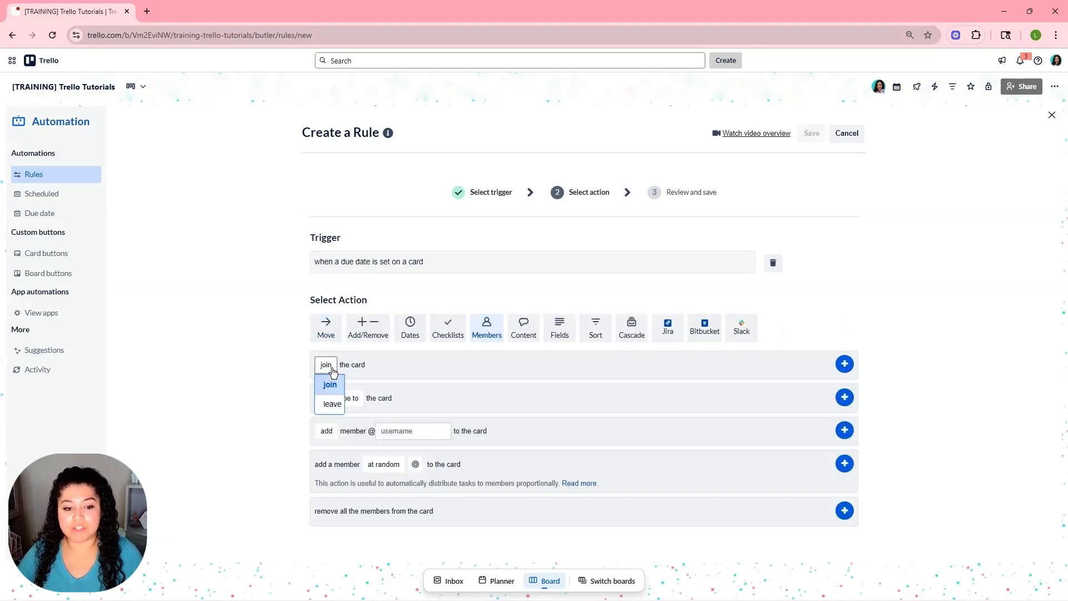
click(433, 364)
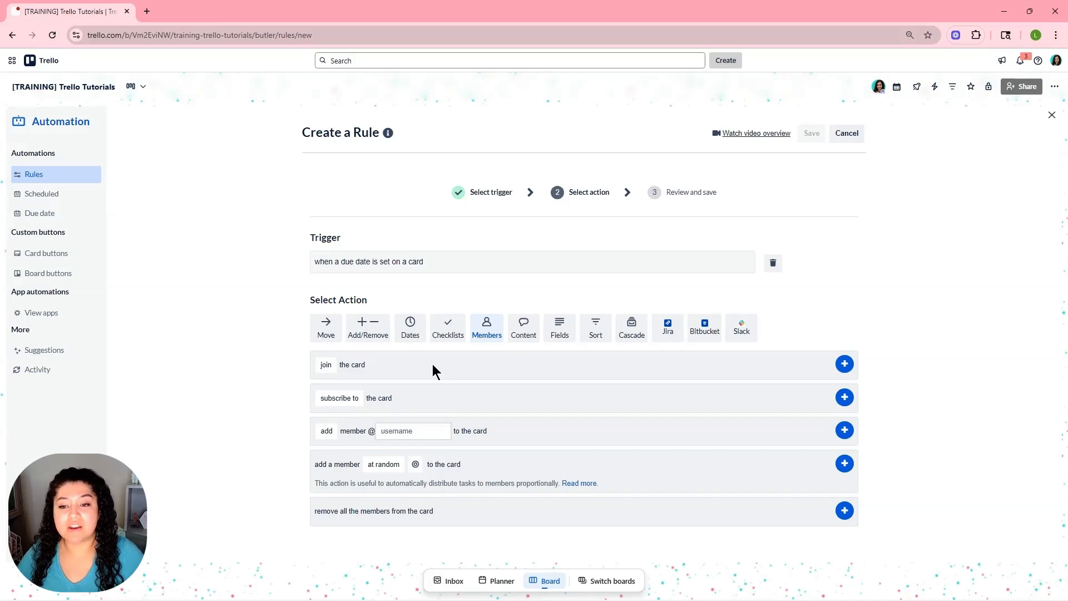
click(325, 364)
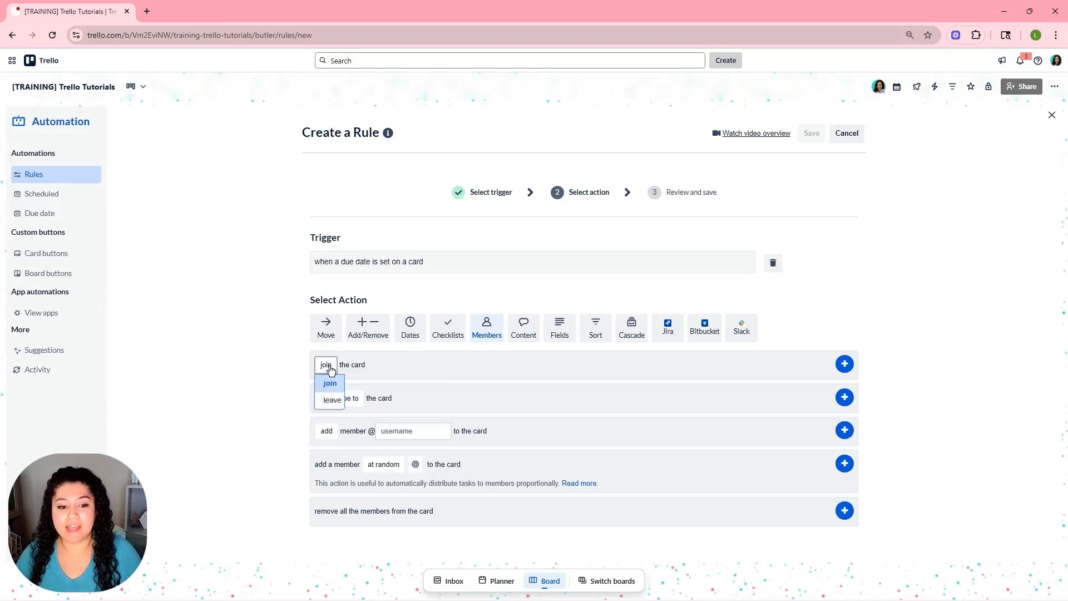
click(479, 363)
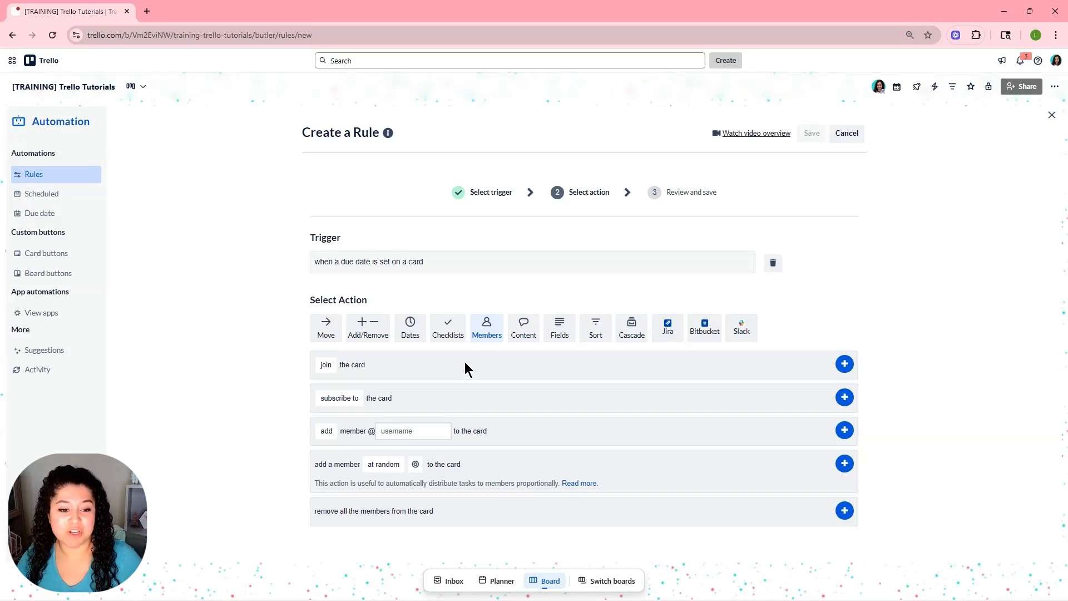
click(844, 365)
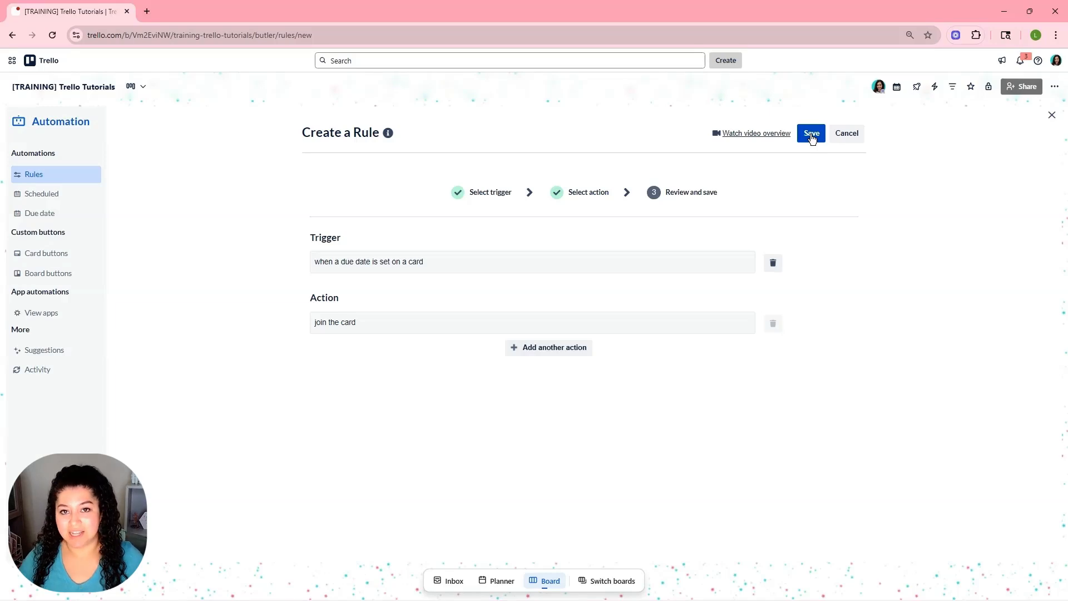
click(812, 135)
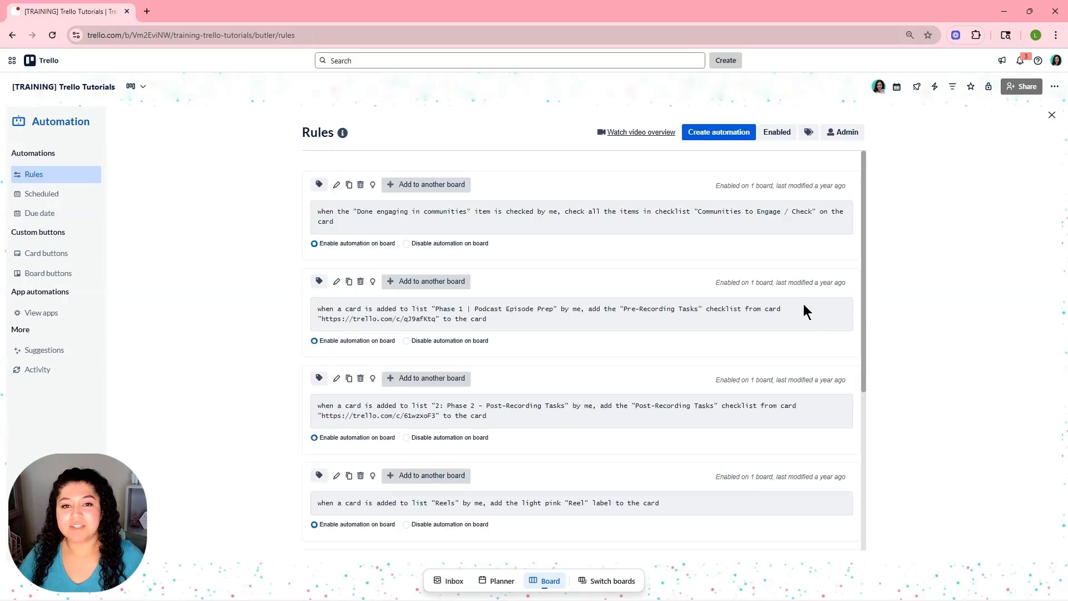
- Start another automation rule with the checklist trigger "when a due date is set on a checklist item"
click(705, 132)
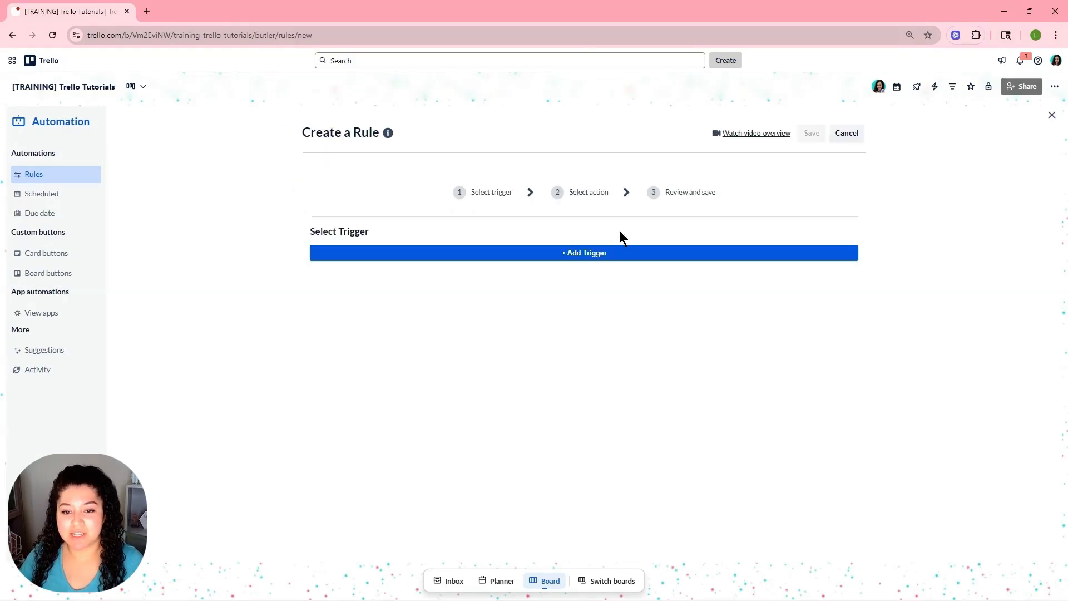
click(581, 256)
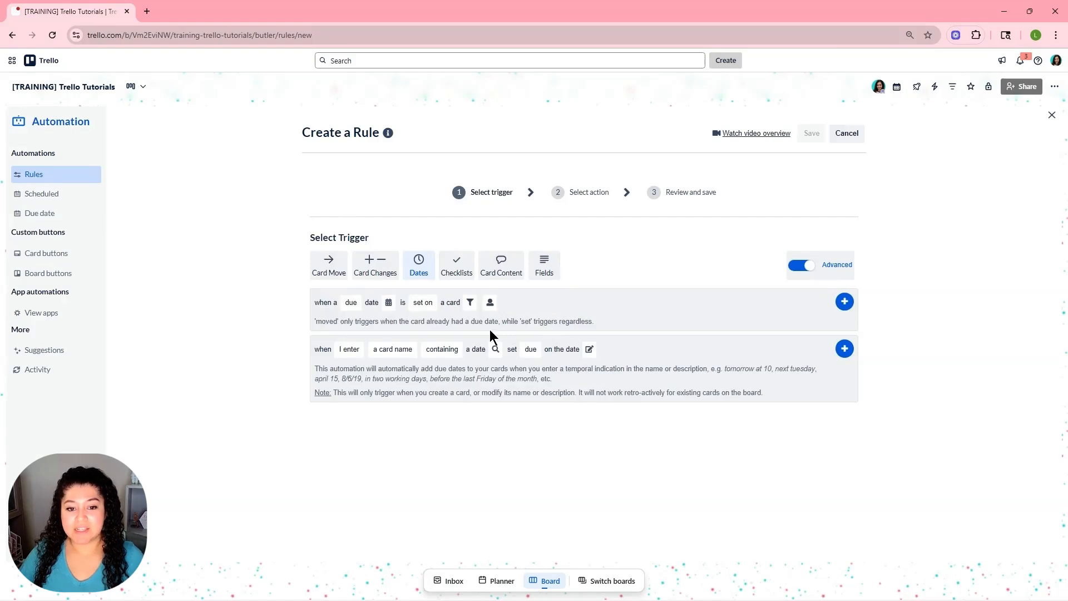
click(457, 277)
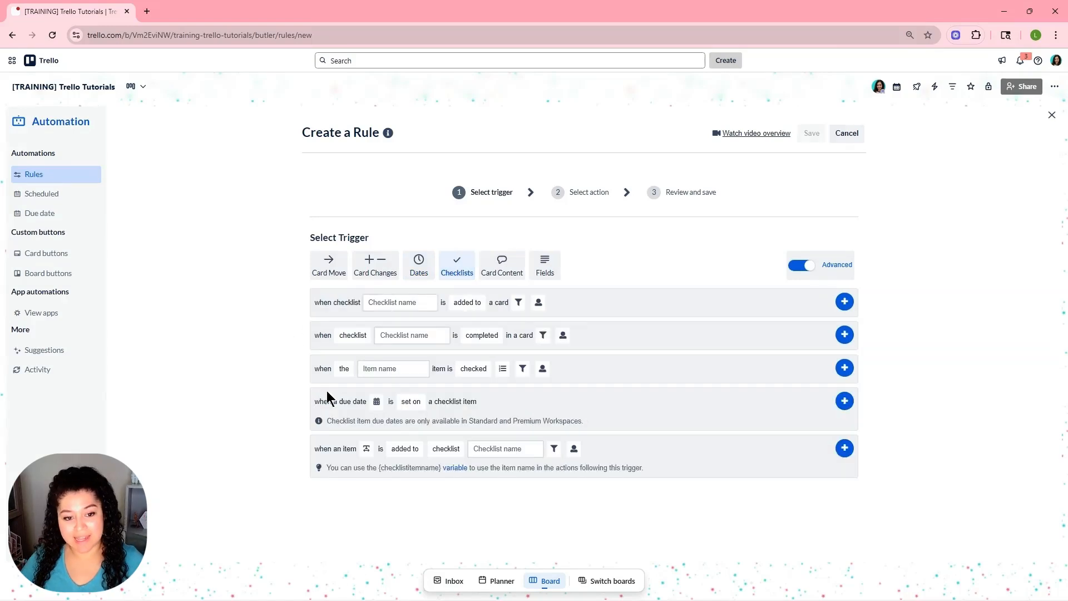
click(352, 335)
click(352, 402)
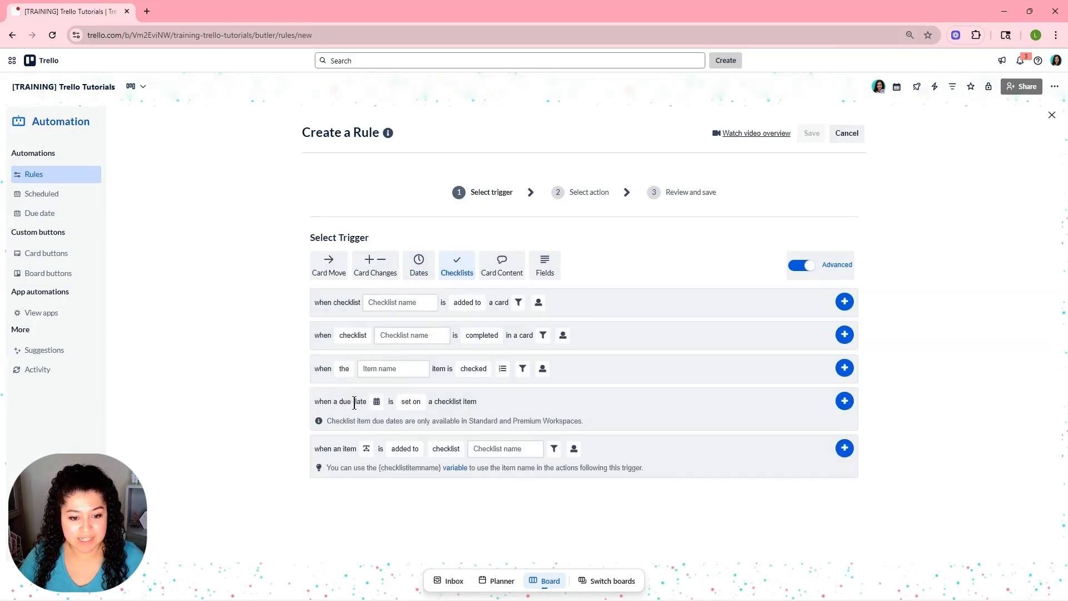
click(410, 401)
click(436, 405)
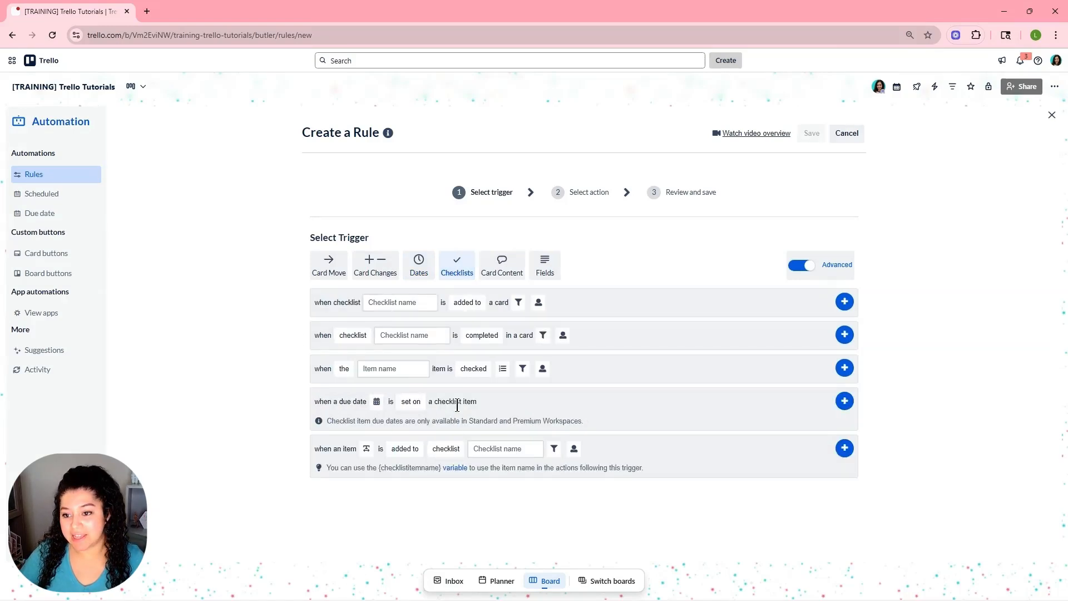
click(845, 401)
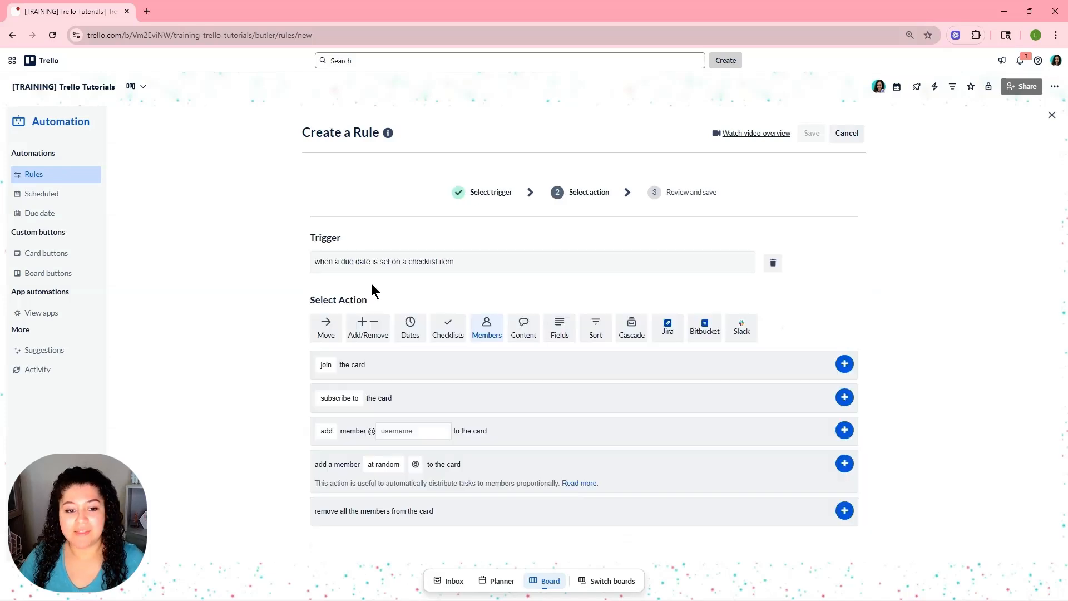
- Add the checklist action "assign the item to me" to the rule, save it, and close the automation settings
click(456, 331)
scroll(344, 312, down, 4)
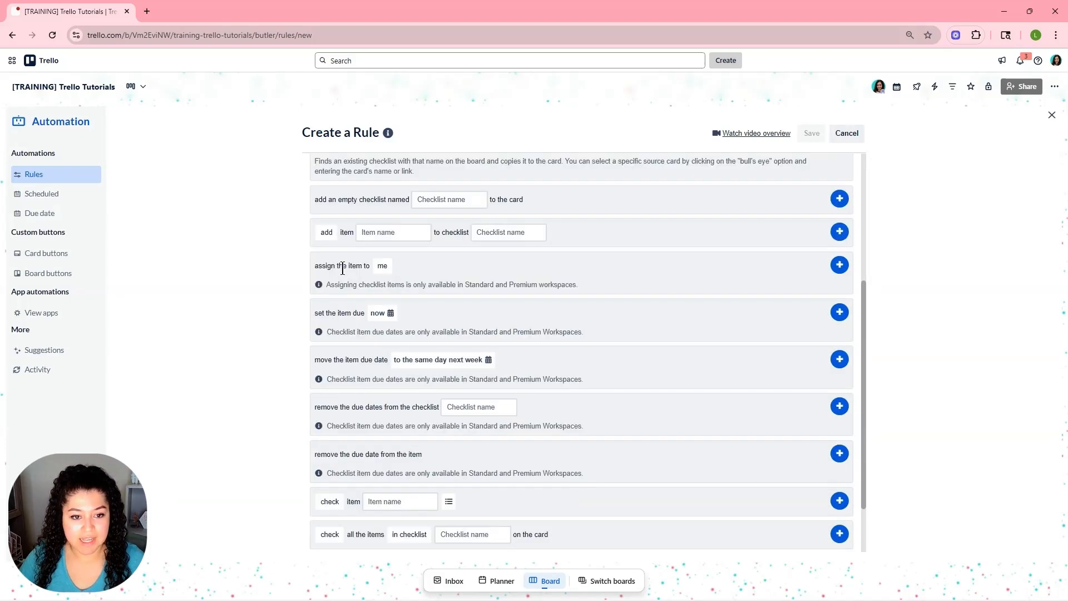
click(383, 267)
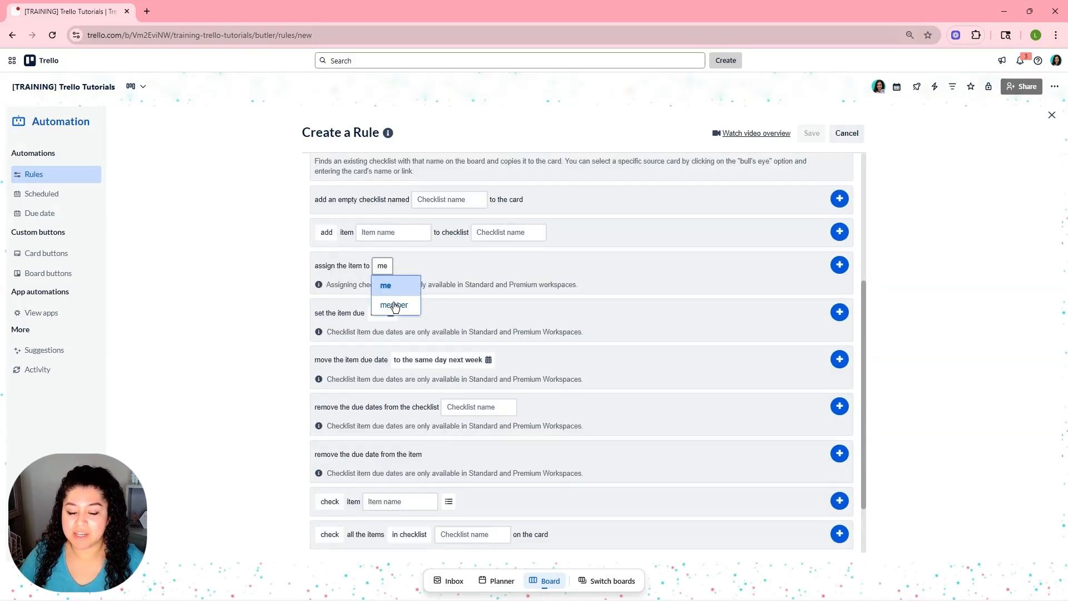
click(537, 270)
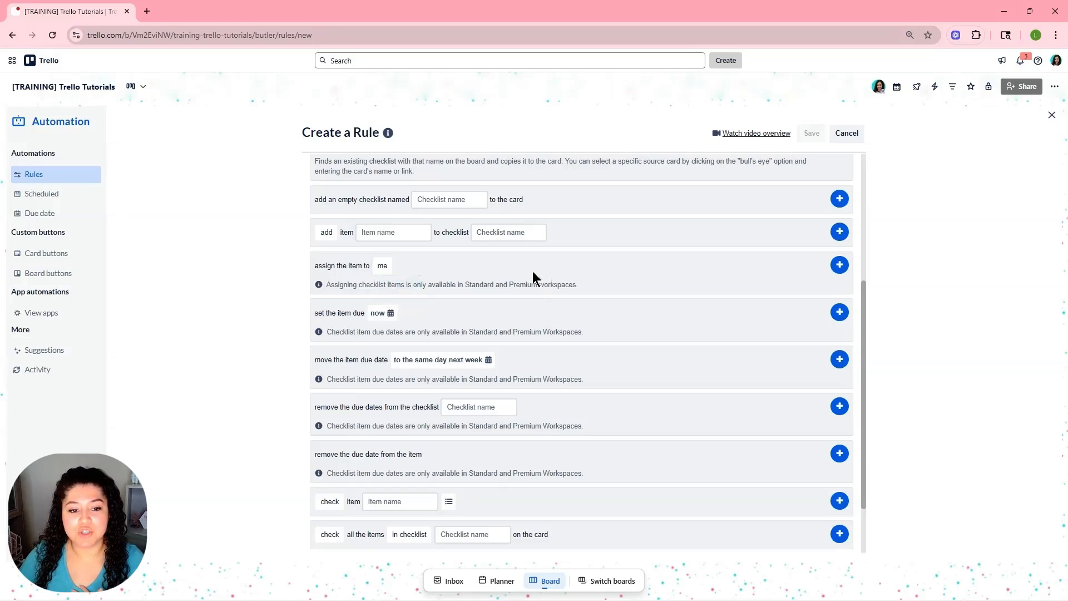
drag(327, 285, 520, 289)
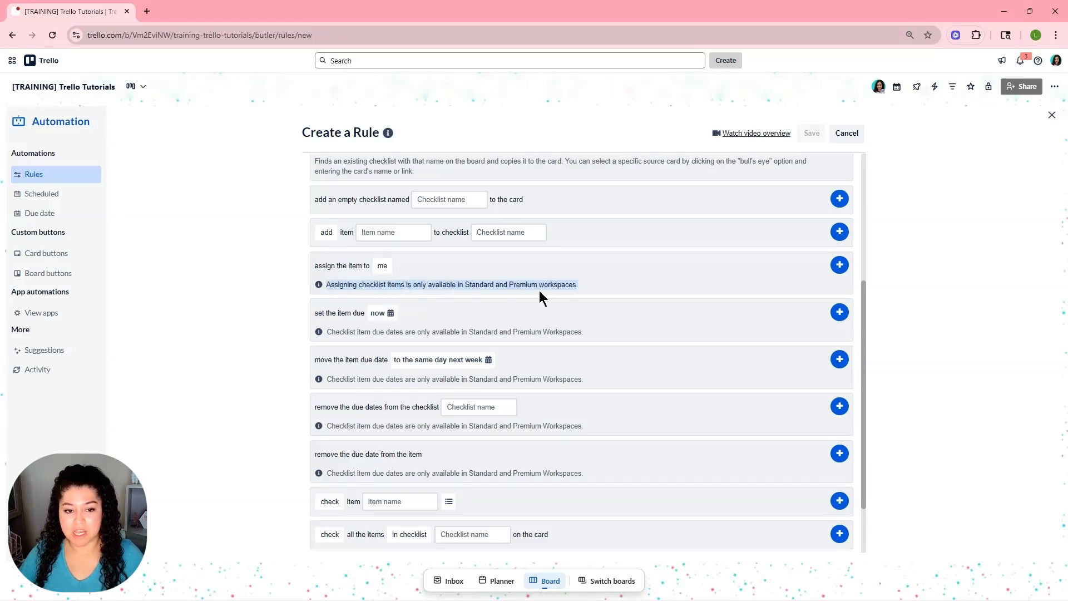
click(839, 264)
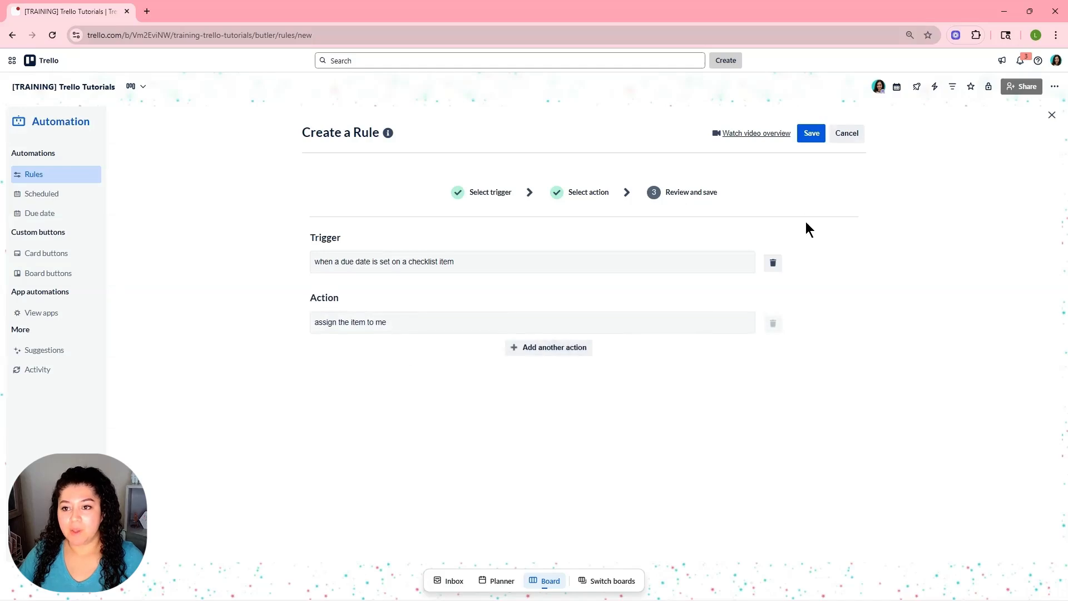
click(810, 133)
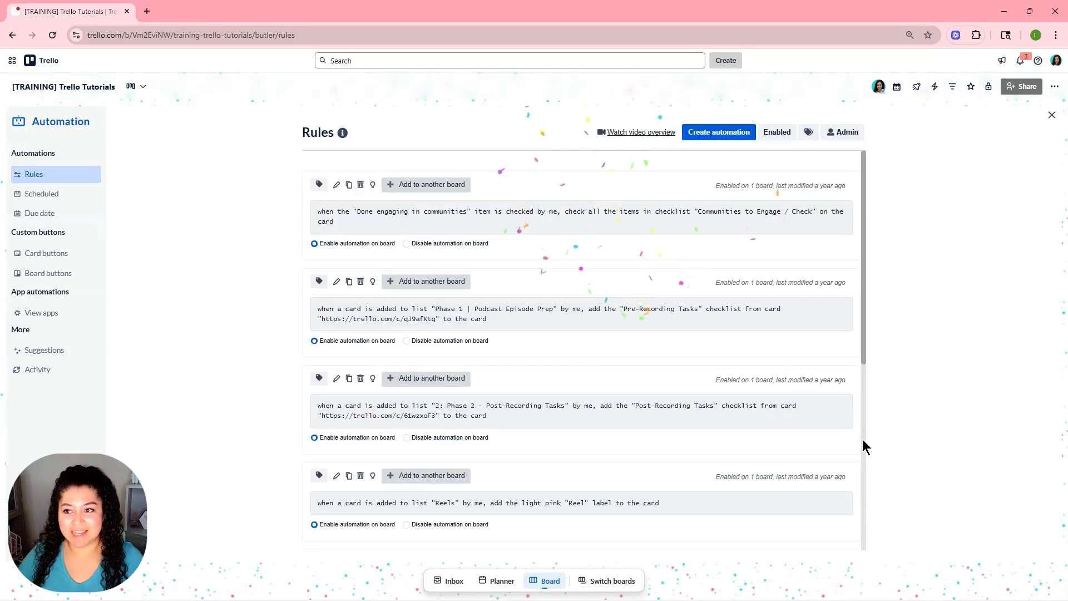
click(1051, 115)
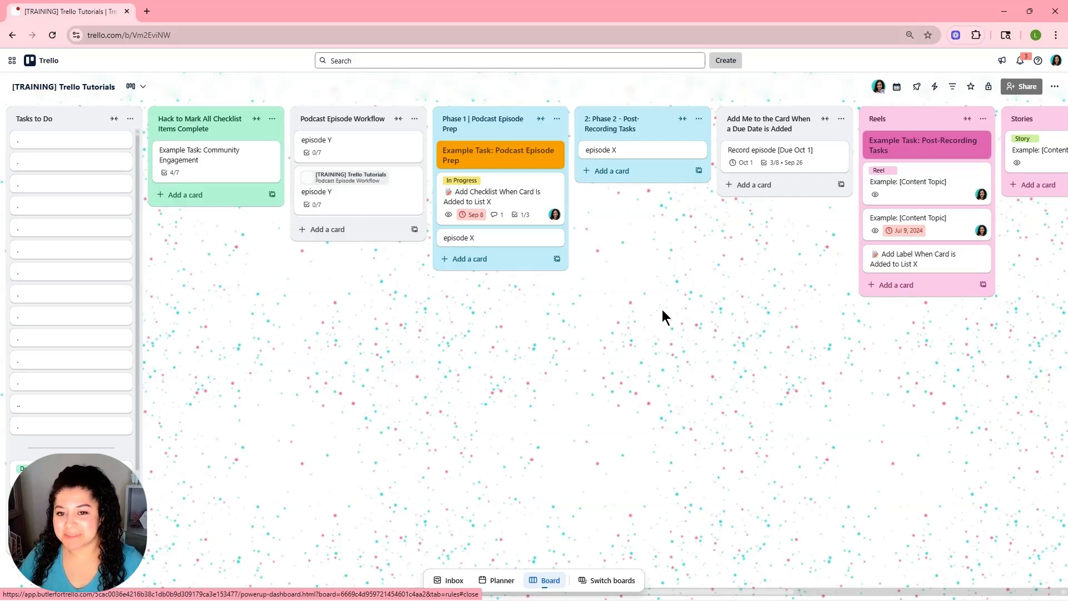
- Set the due date of the "episode X" card in the Phase 2 list to October 1 and close the card
click(609, 153)
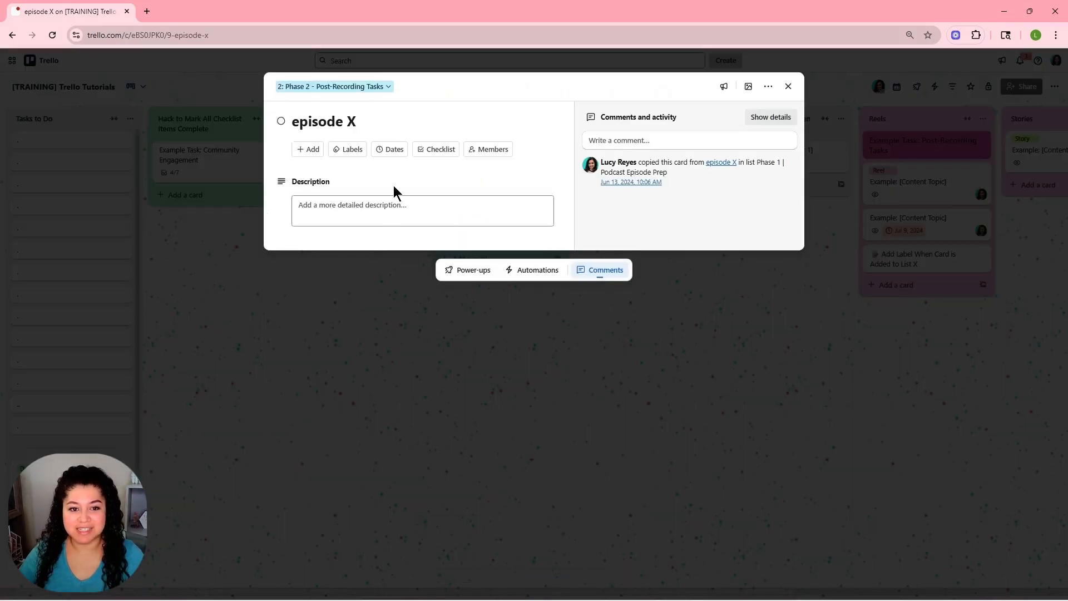
click(389, 149)
click(767, 87)
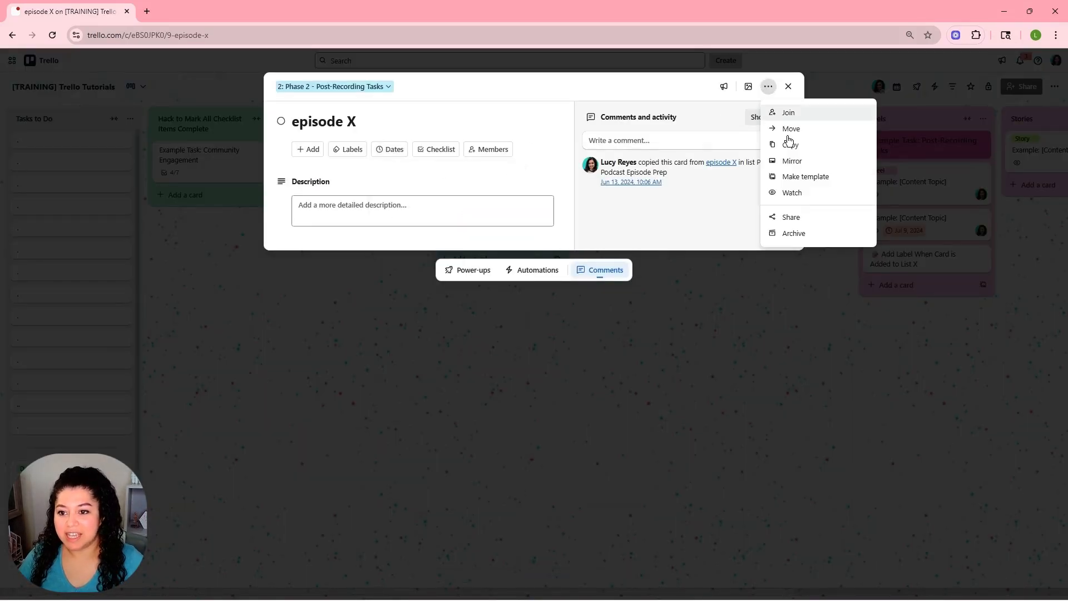
click(669, 213)
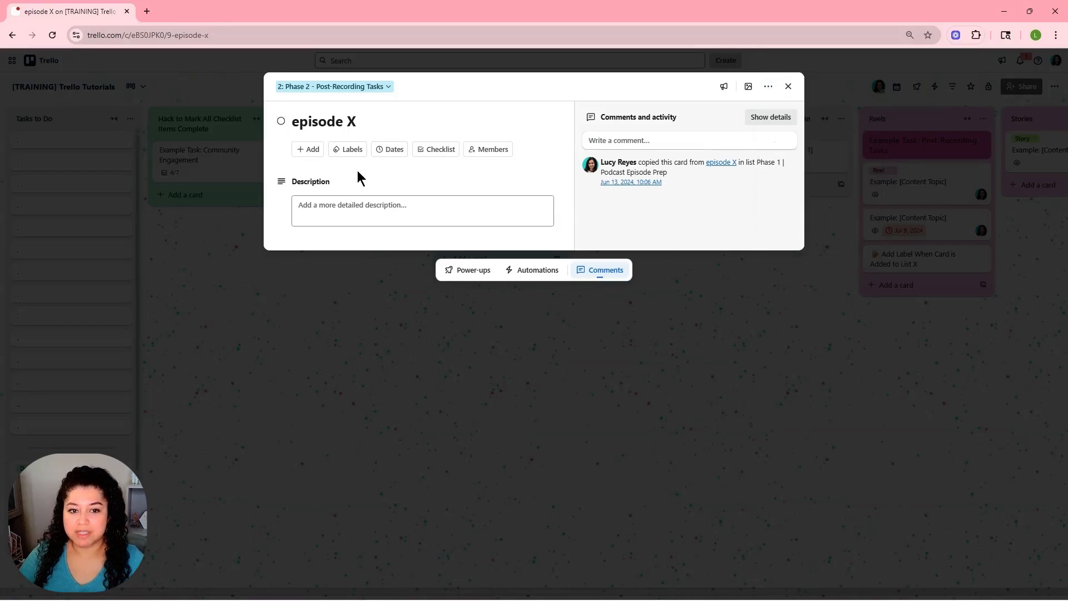
click(389, 149)
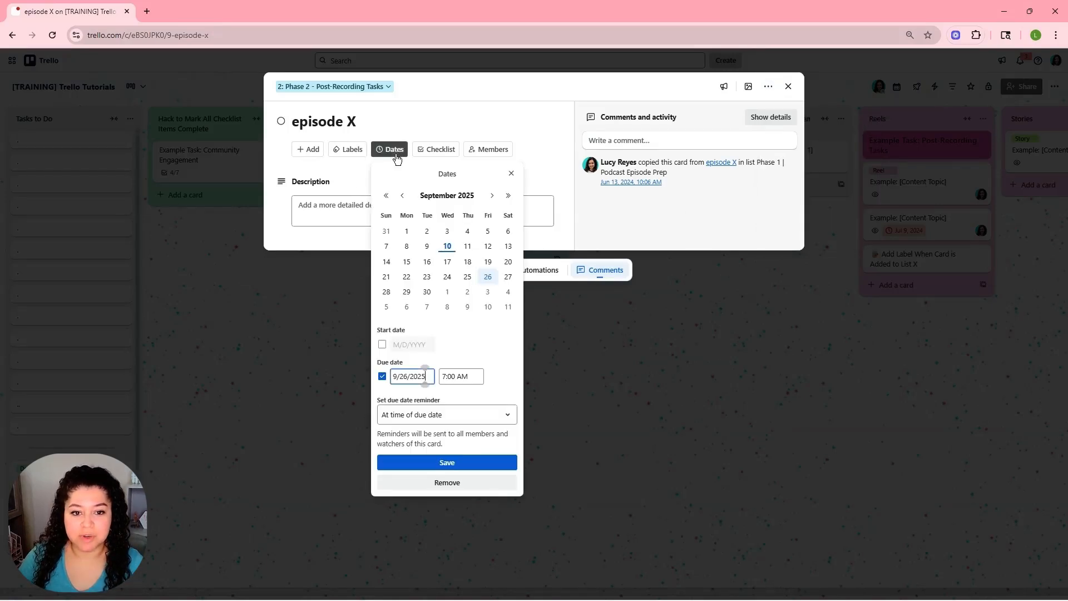
click(447, 292)
click(438, 464)
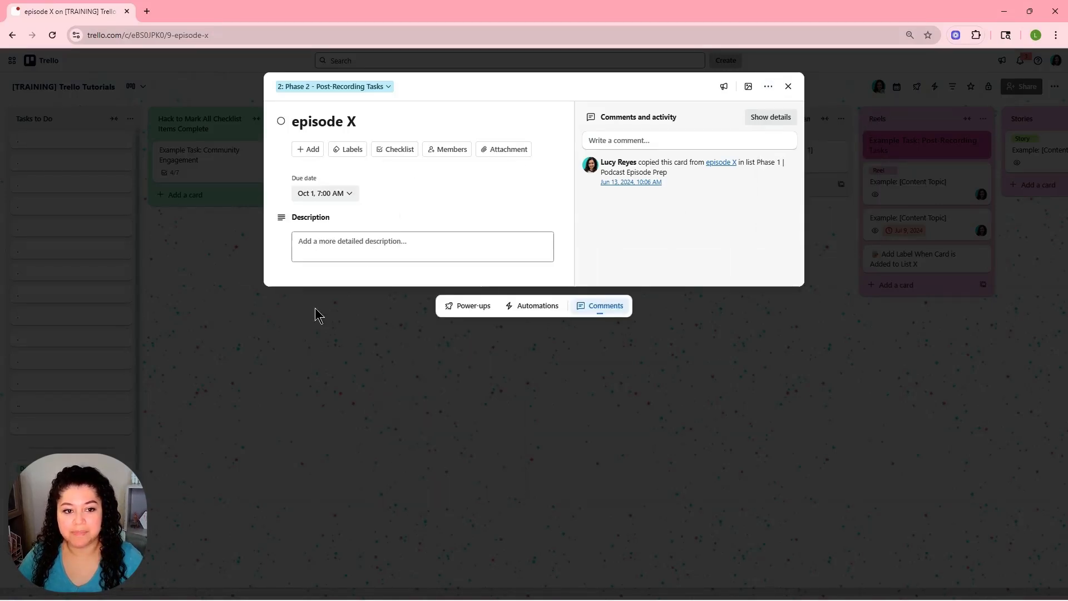
click(689, 358)
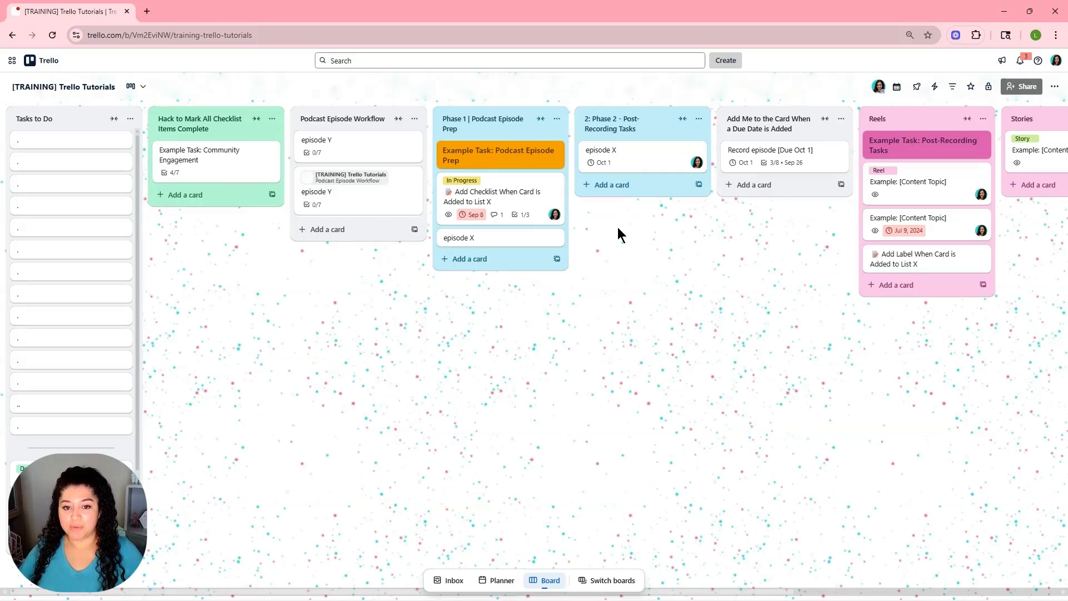
- On the "Add Checklist When Card Is Added to List X" card, set checklist item "a" due 10/7/2025 with a reminder 5 minutes before
click(521, 197)
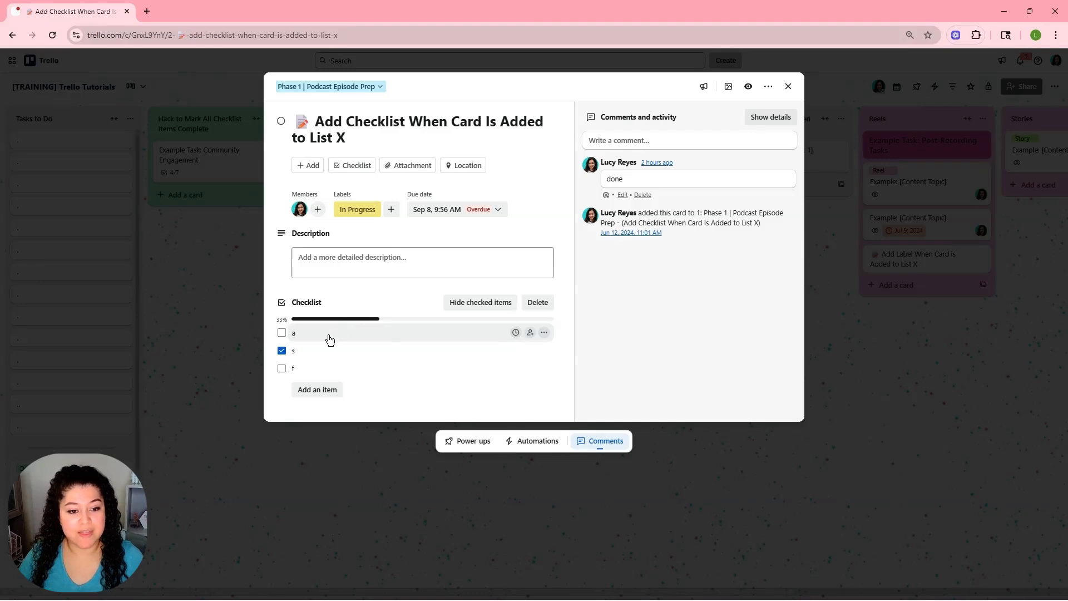
click(516, 332)
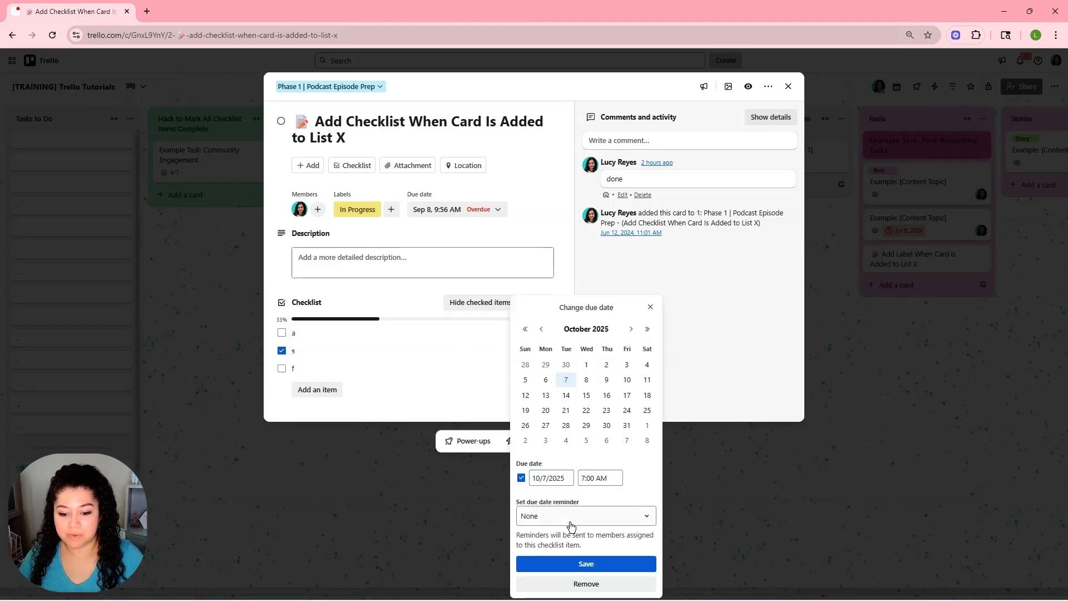
click(599, 517)
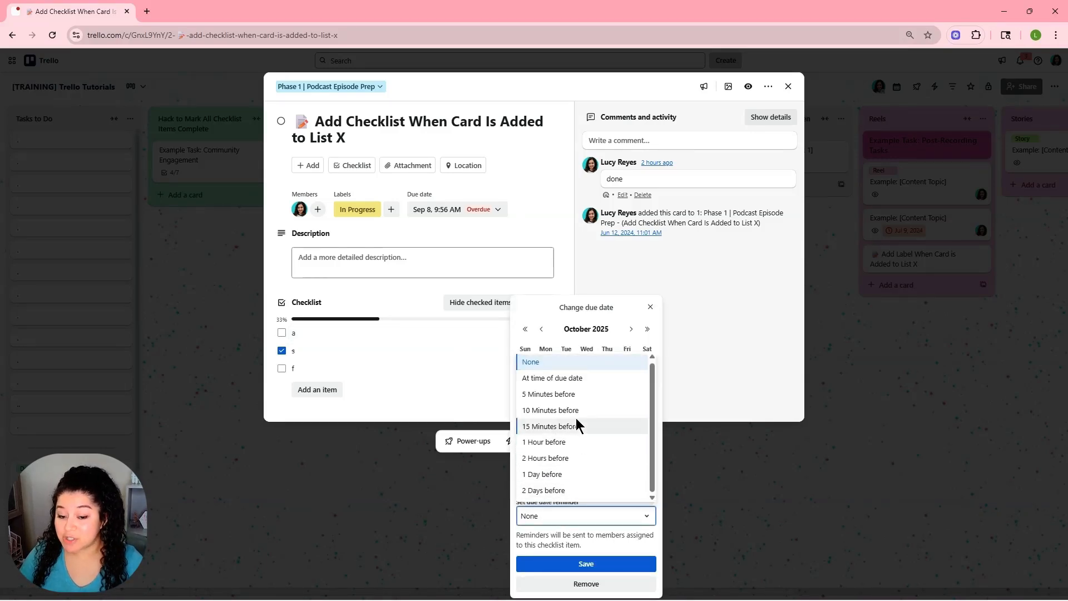
click(564, 394)
click(566, 564)
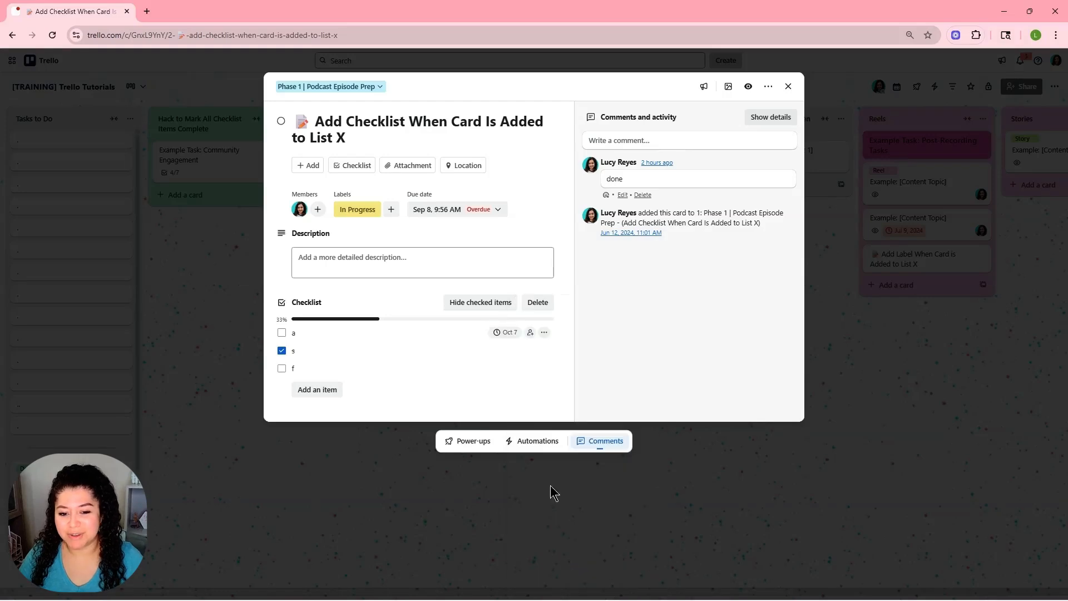
click(656, 441)
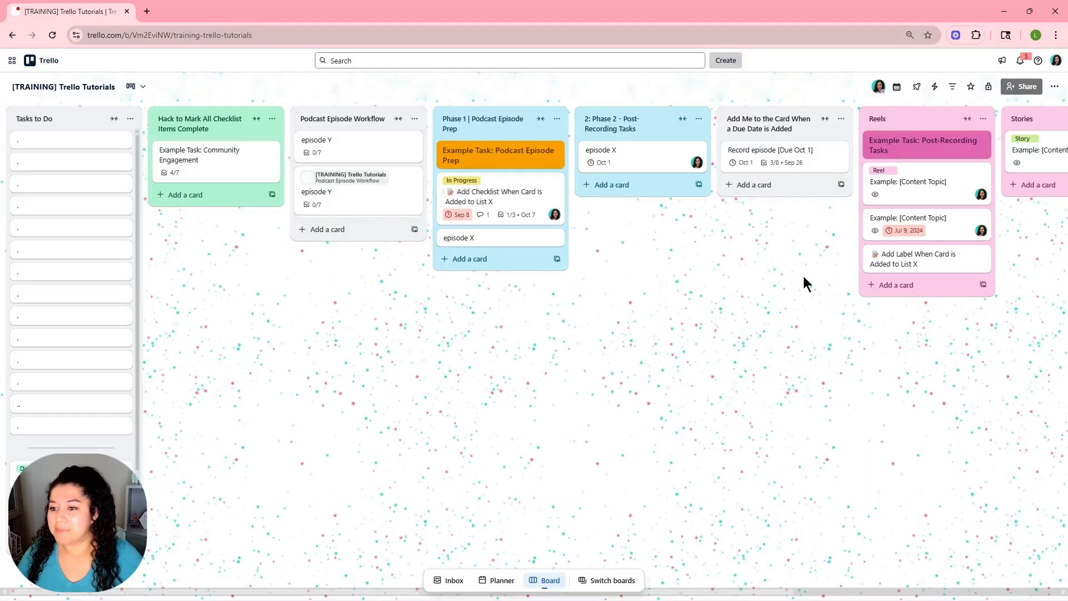
- Check the assignee and due date reminder of checklist item "a" on the "Add Checklist When Card Is Added to List X" card
click(918, 183)
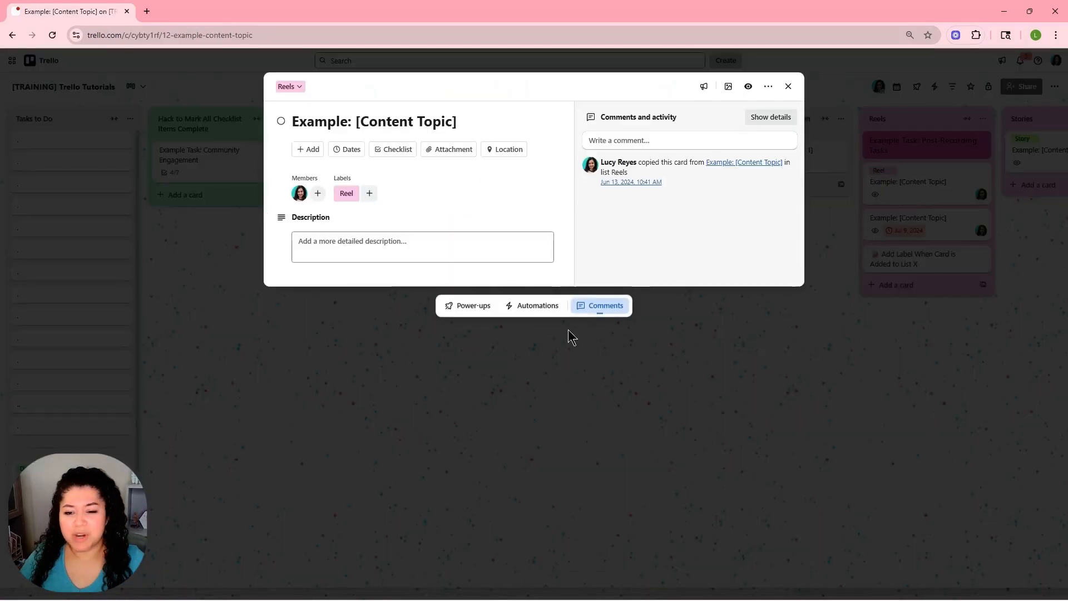
click(665, 395)
click(501, 197)
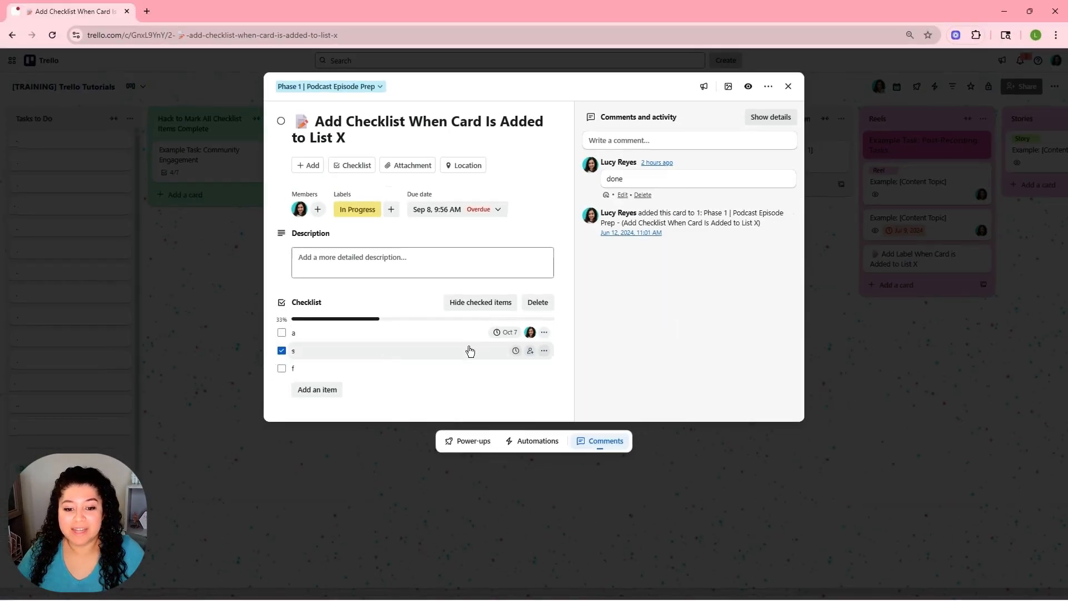
click(505, 332)
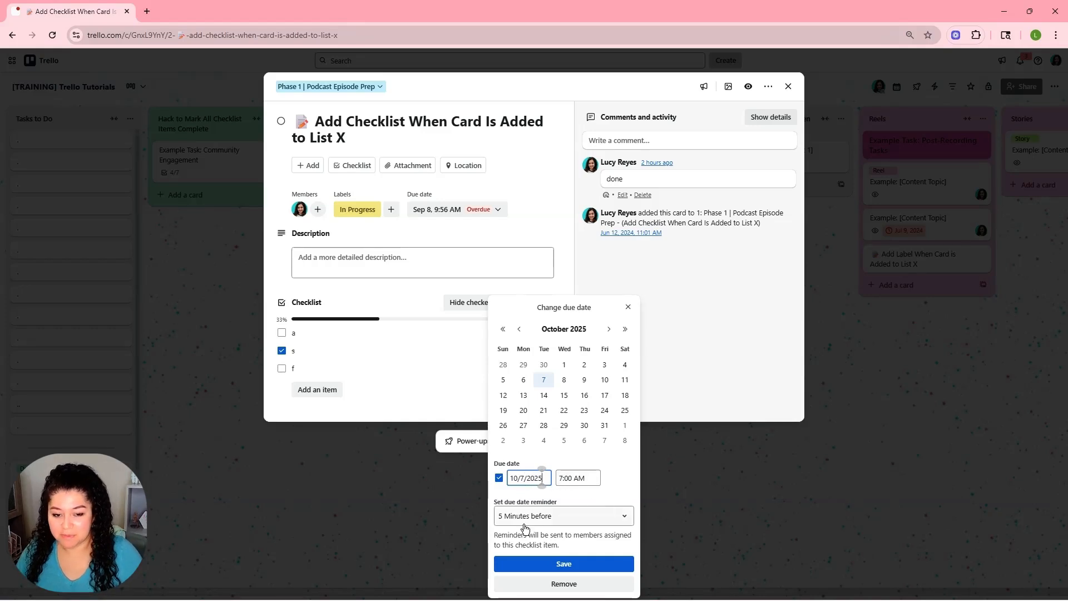
click(815, 398)
click(814, 398)
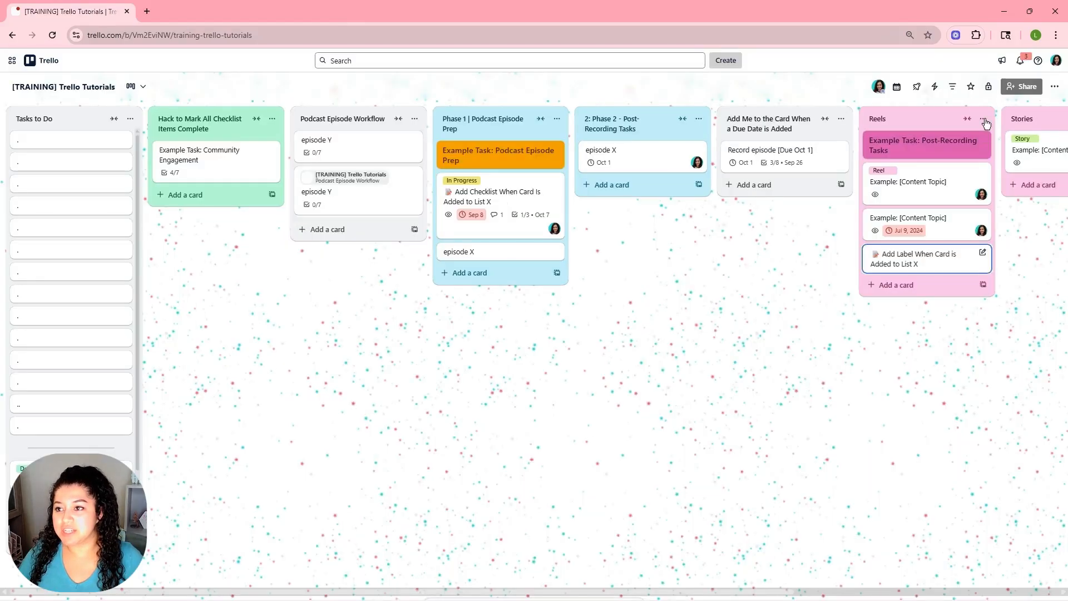